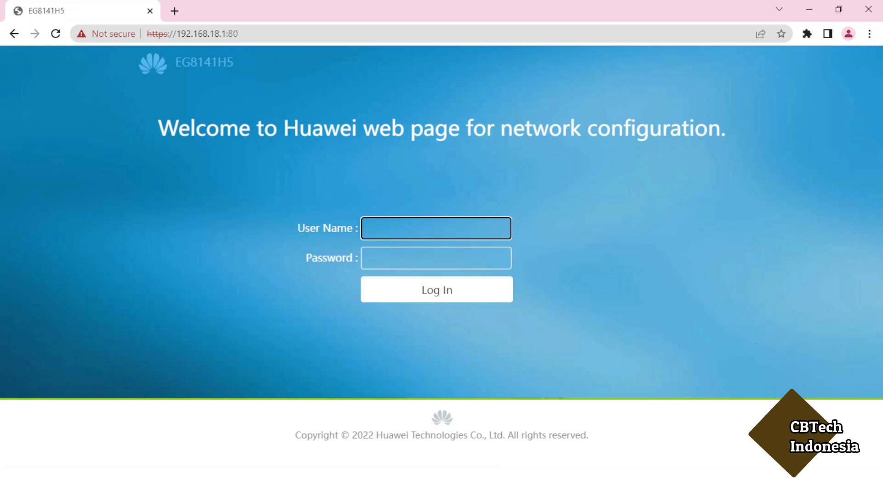
- Highlight the router's address 192.168.18.1 in Chrome's address bar
left_click(241, 33)
left_click_drag(239, 33, 178, 33)
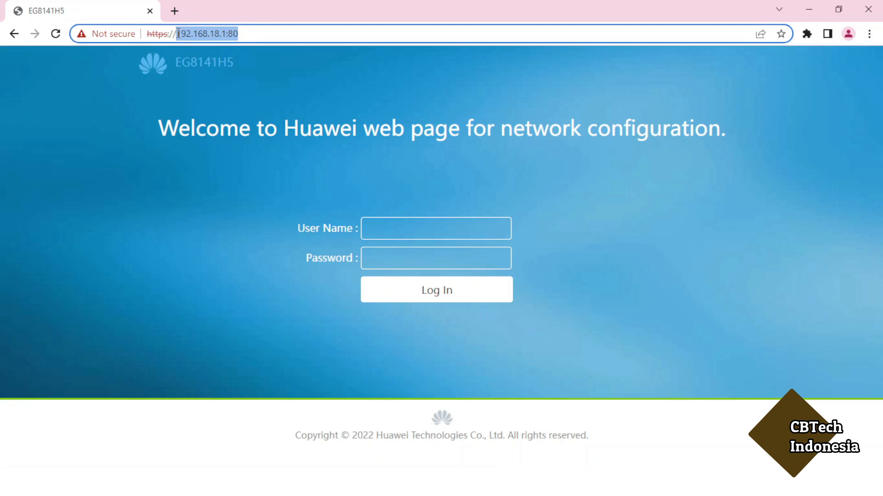
left_click(197, 35)
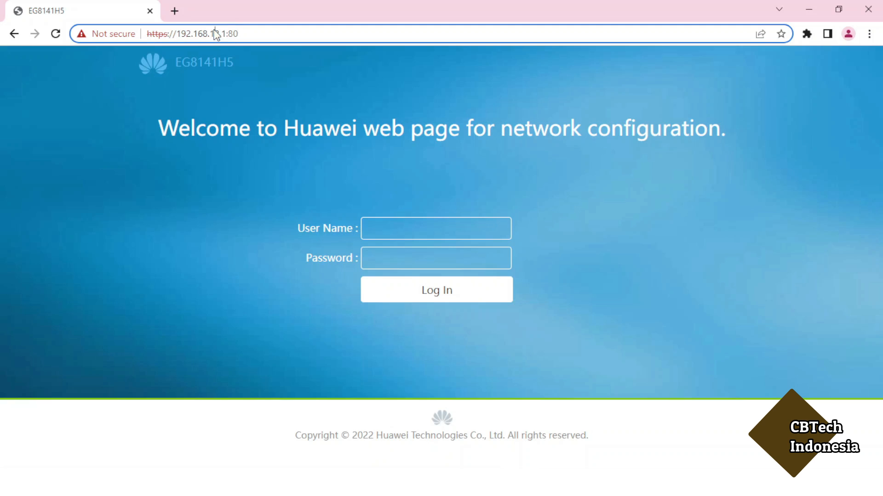
left_click_drag(226, 34, 179, 35)
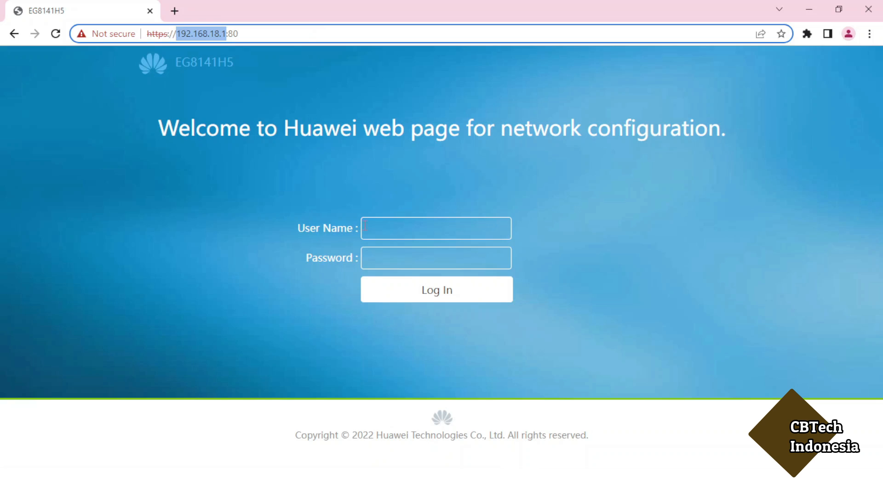
- Log in with the regular user account name and its password
left_click(381, 232)
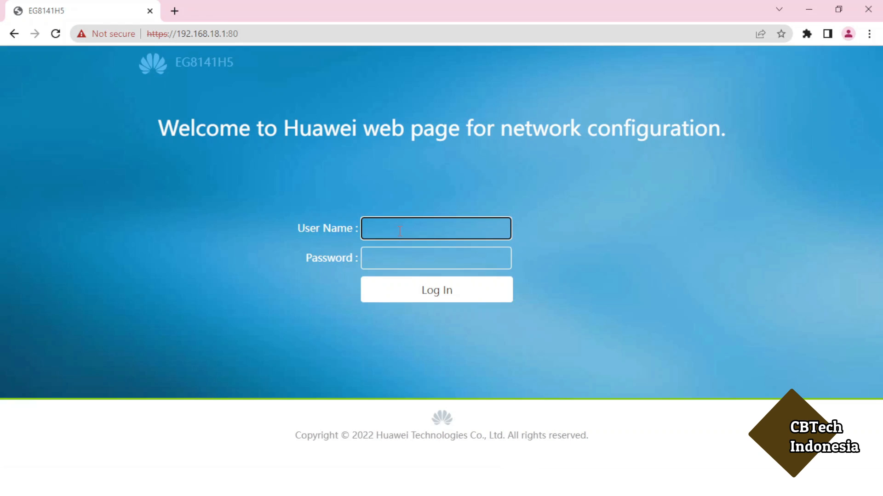
type("Epuser")
key("Tab")
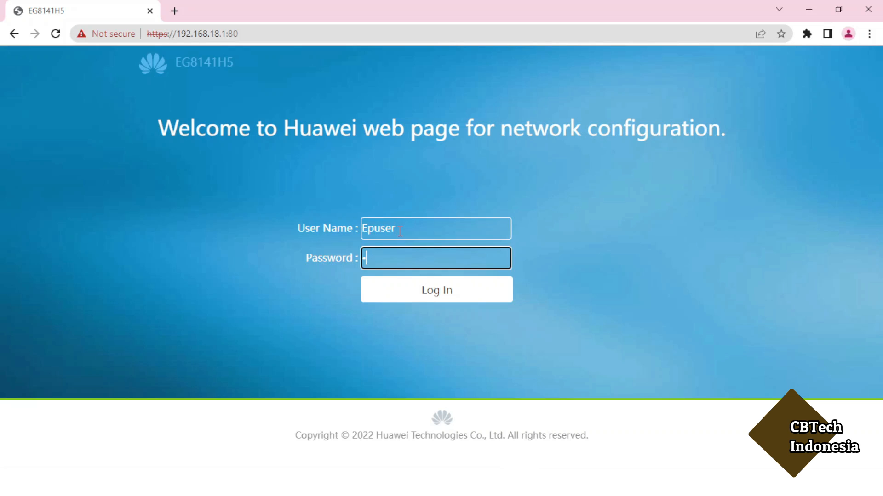
key("Return")
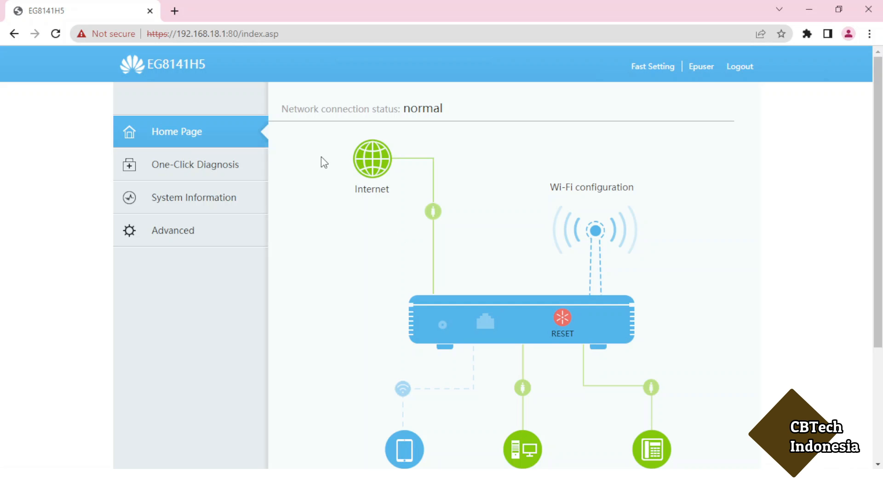
- Browse Advanced > WAN and Security > Parental Control, then log out of the router
scroll(339, 268, "down", 2)
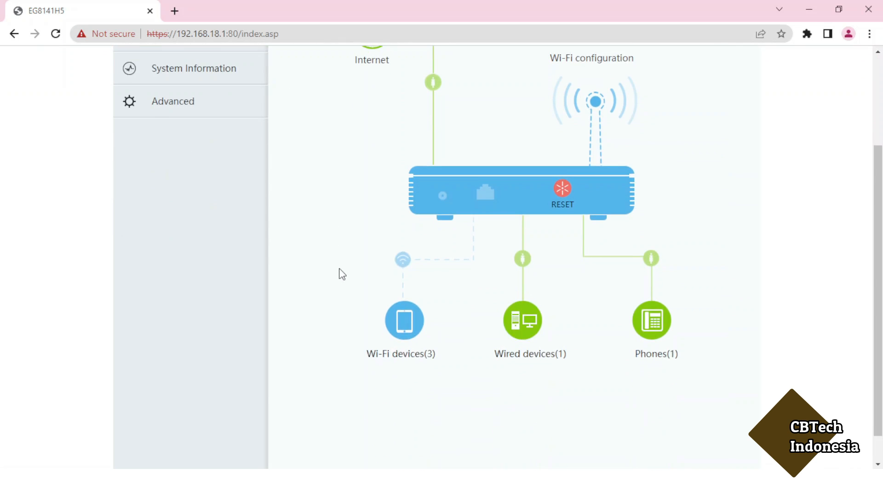
scroll(339, 266, "up", 1)
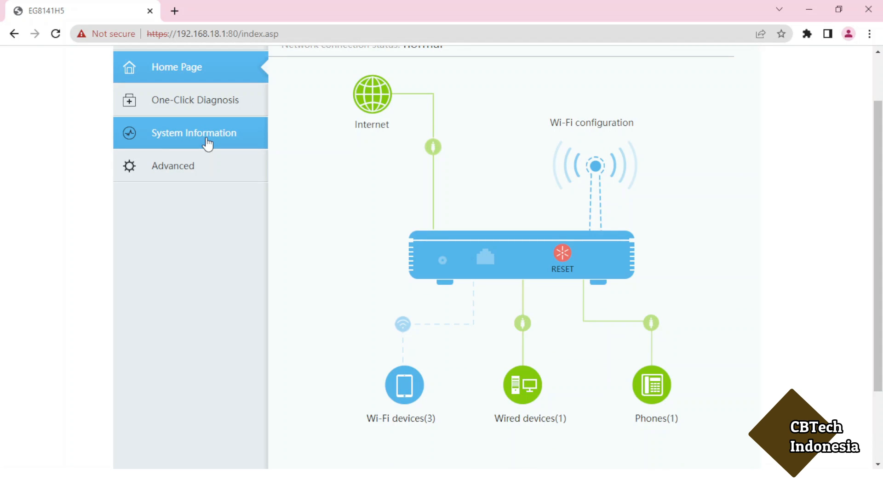
left_click(188, 171)
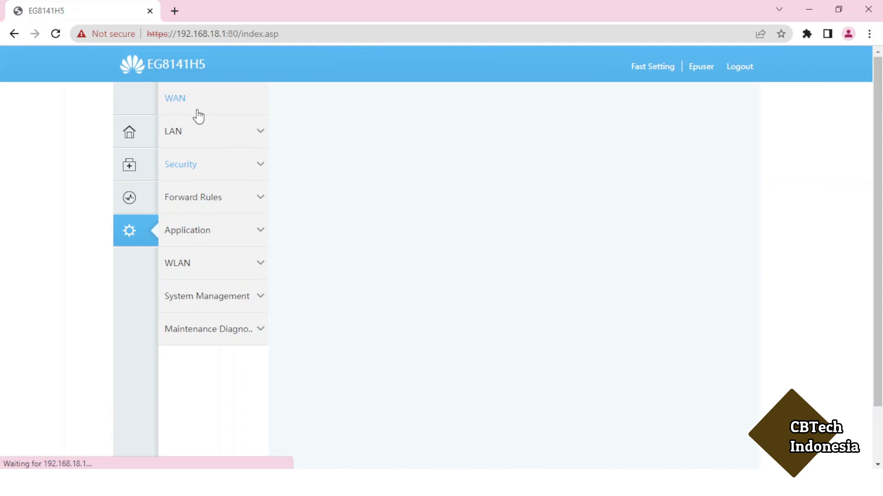
left_click(207, 98)
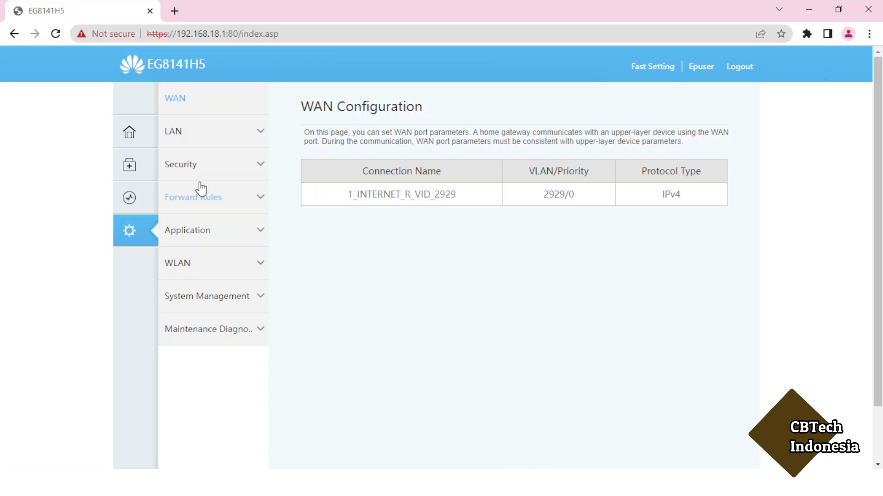
left_click(262, 170)
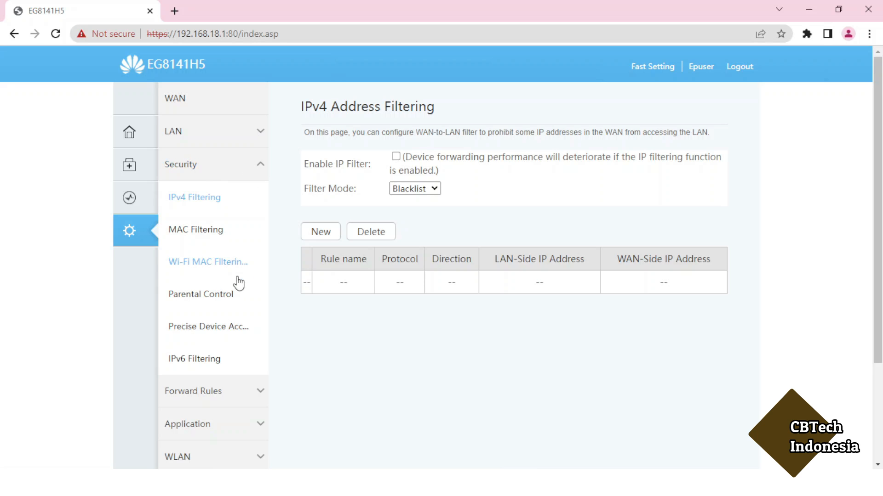
left_click(225, 302)
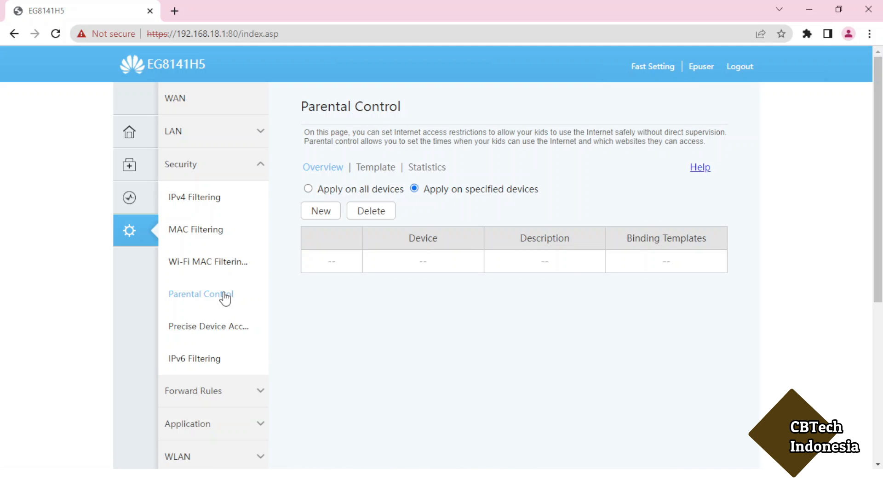
left_click(740, 68)
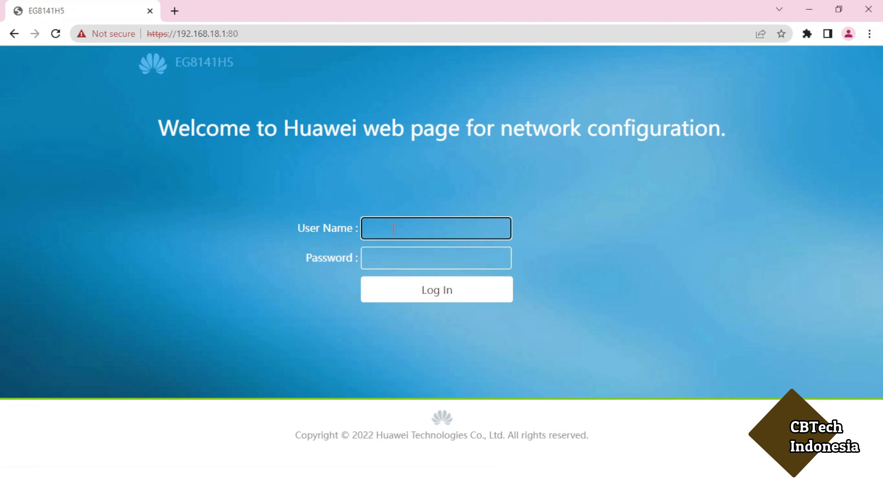
- Sign in with the administrator account name and its password
key("Tab")
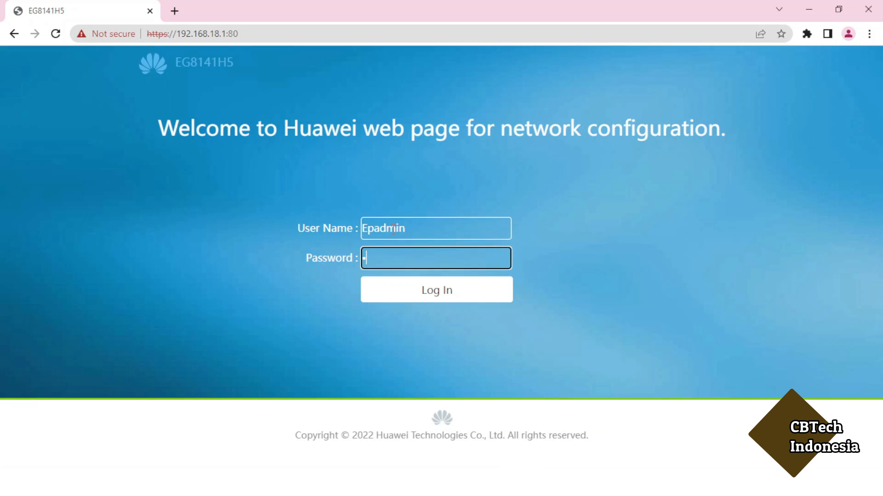
key("Return")
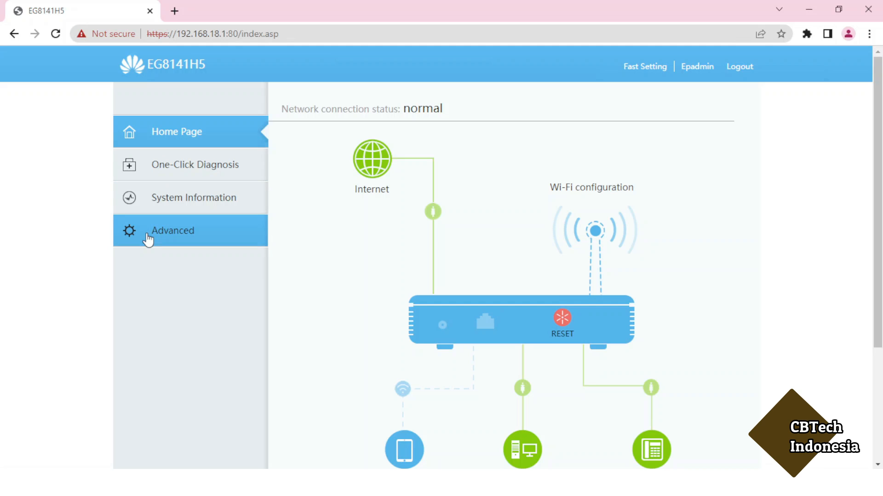
- Go to Advanced > Security > Parental Control and show the Template list containing 'template'
left_click(193, 240)
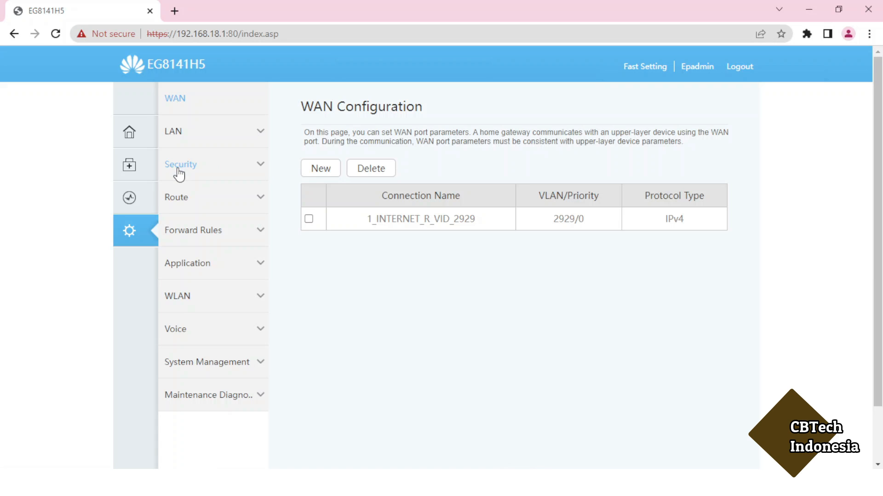
left_click(261, 166)
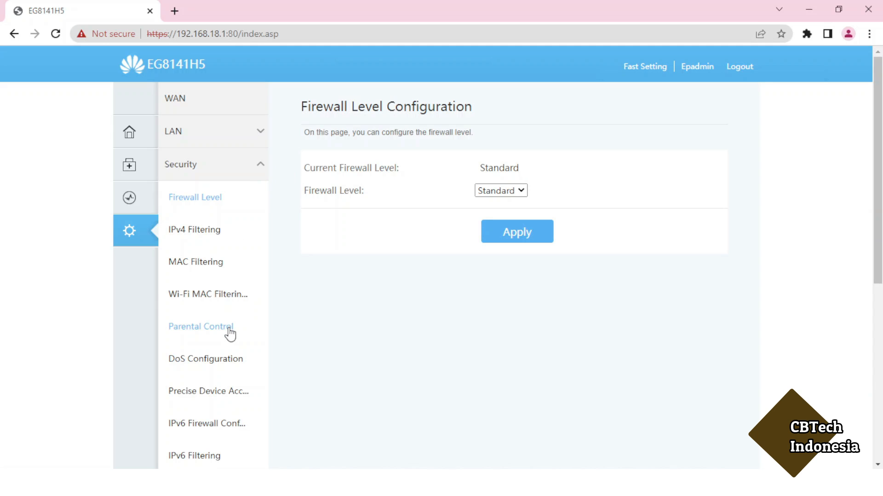
left_click(229, 330)
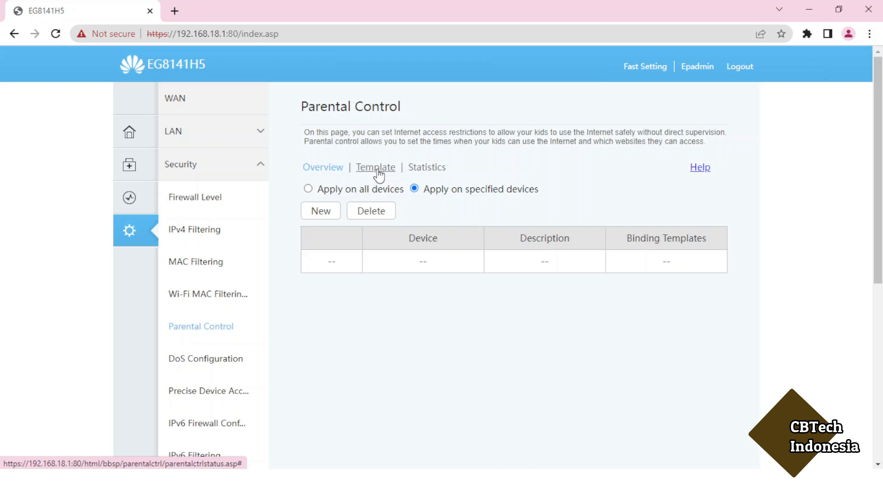
left_click(377, 169)
scroll(377, 169, "down", 1)
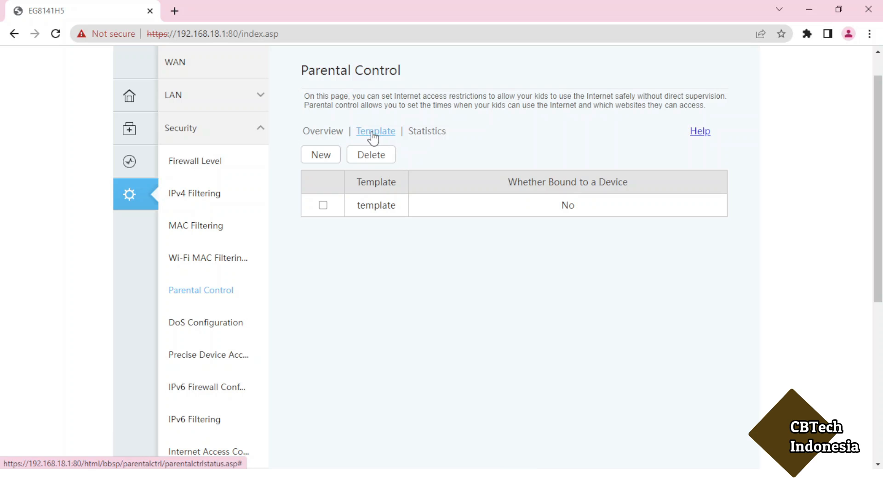
- Start a new parental control template named 'Rules 1'
left_click(320, 165)
left_click(427, 302)
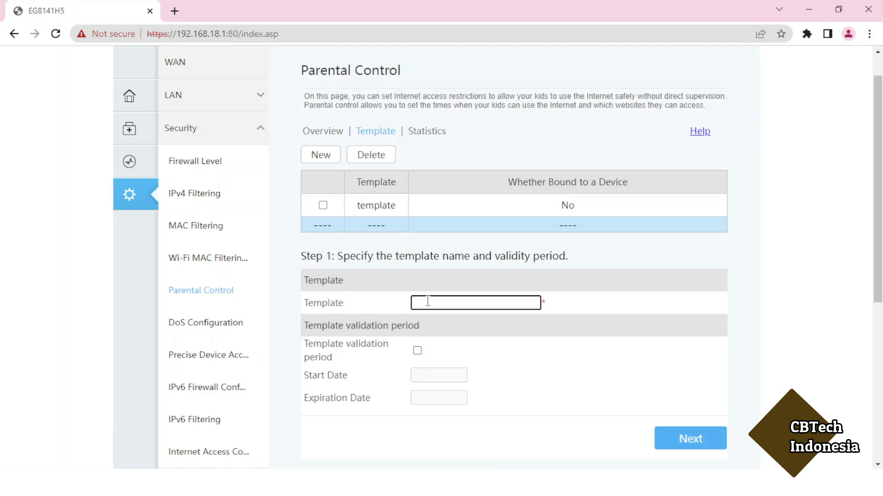
type("Rules 1")
- Try a 2023-06-01 to 2023-06-02 validity period, then remove it and continue to step 2
left_click(418, 351)
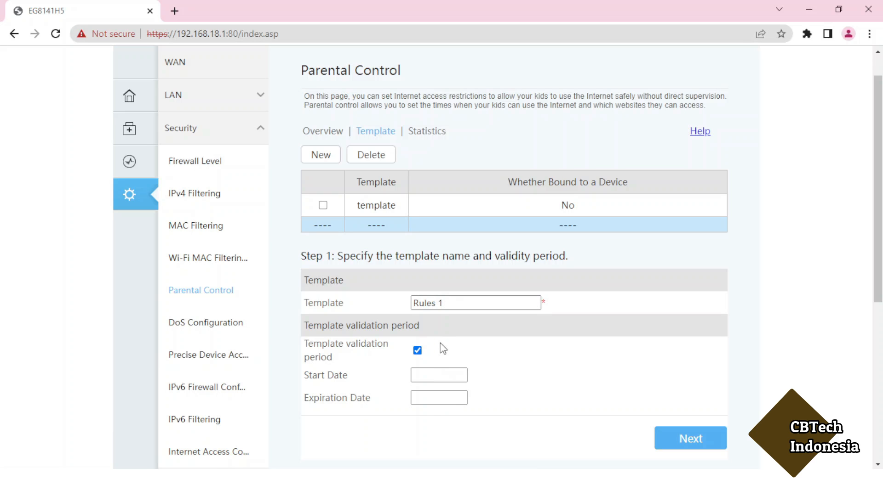
left_click(434, 375)
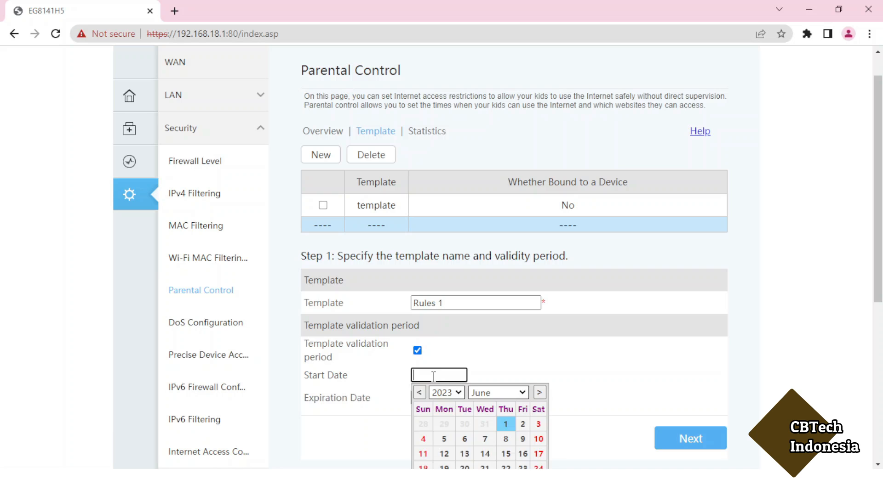
left_click(505, 422)
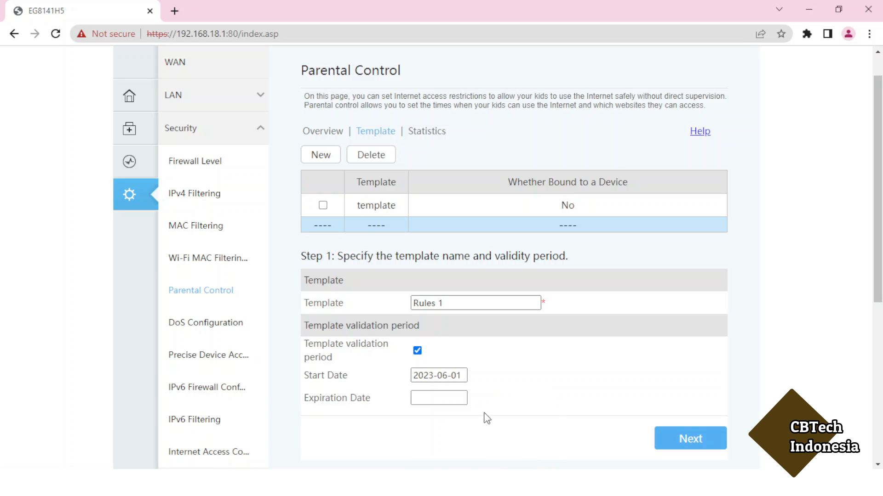
left_click(444, 399)
scroll(565, 417, "down", 1)
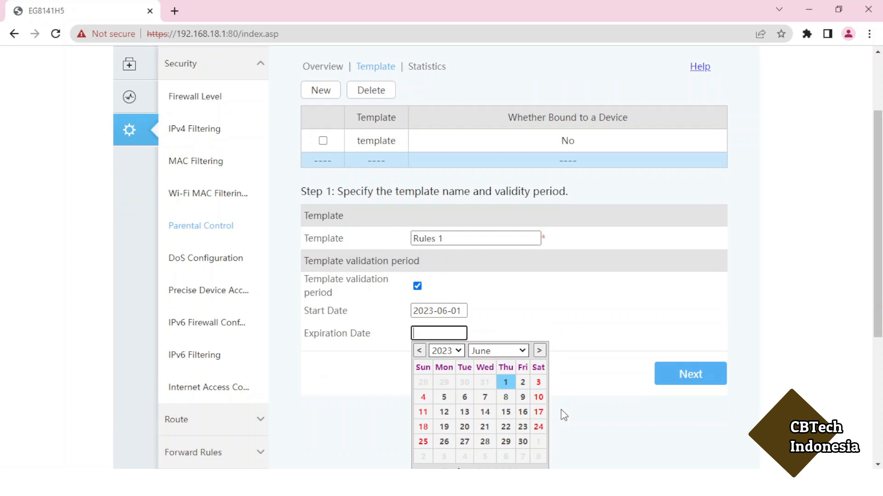
left_click(521, 383)
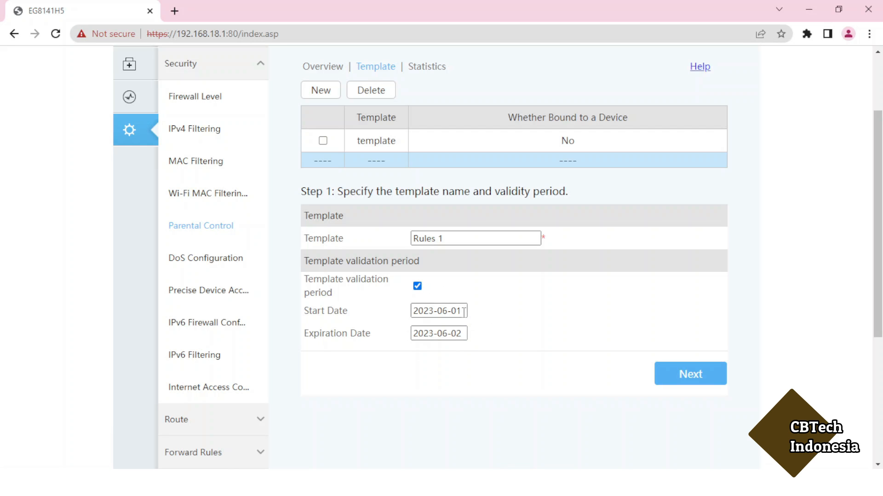
left_click(417, 287)
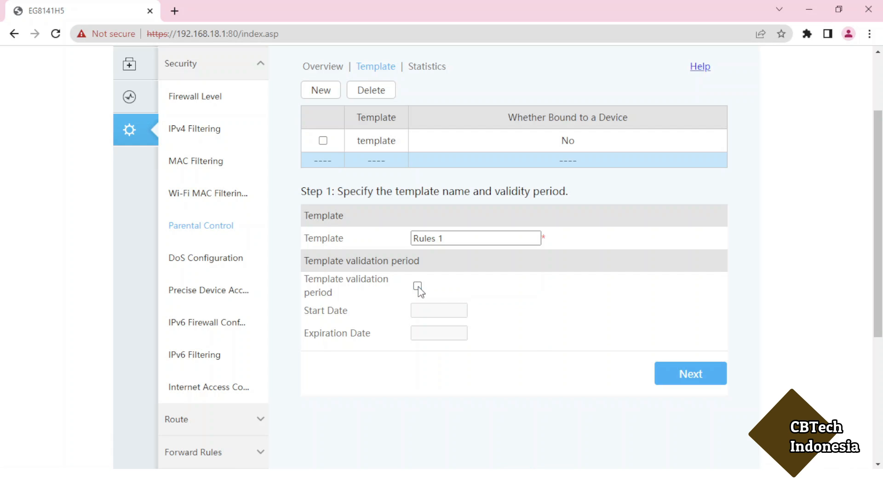
left_click(688, 377)
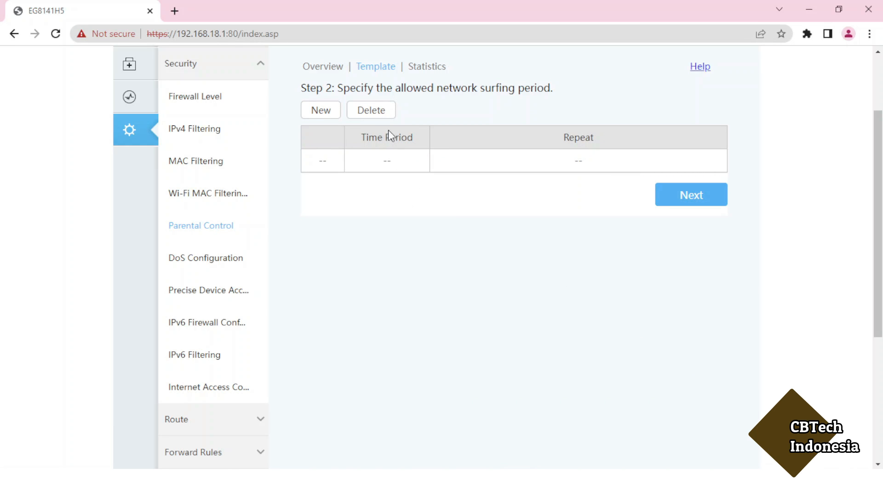
- Add a whole-day 00:00–23:59 surfing period repeating every day, then proceed to the URL step
left_click(324, 110)
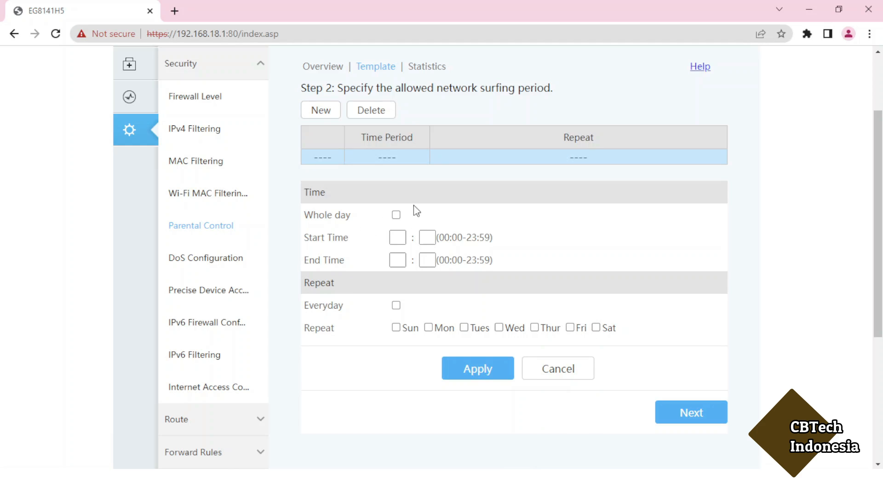
left_click(396, 215)
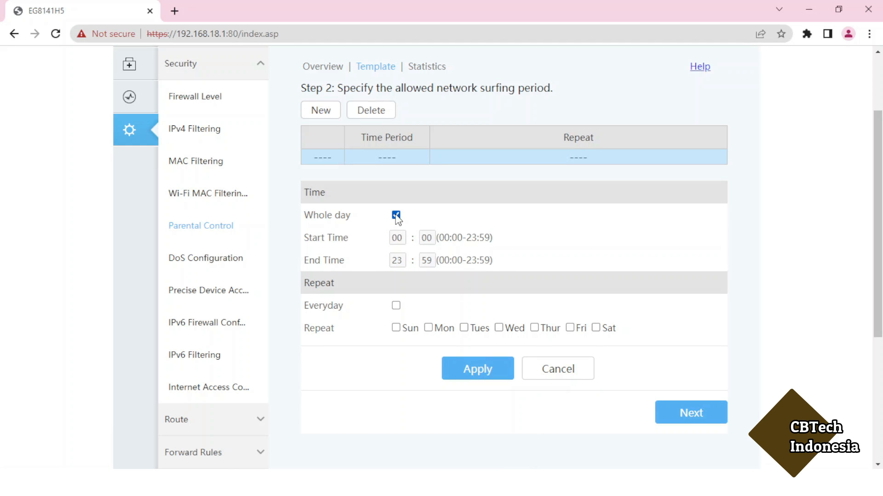
left_click(397, 215)
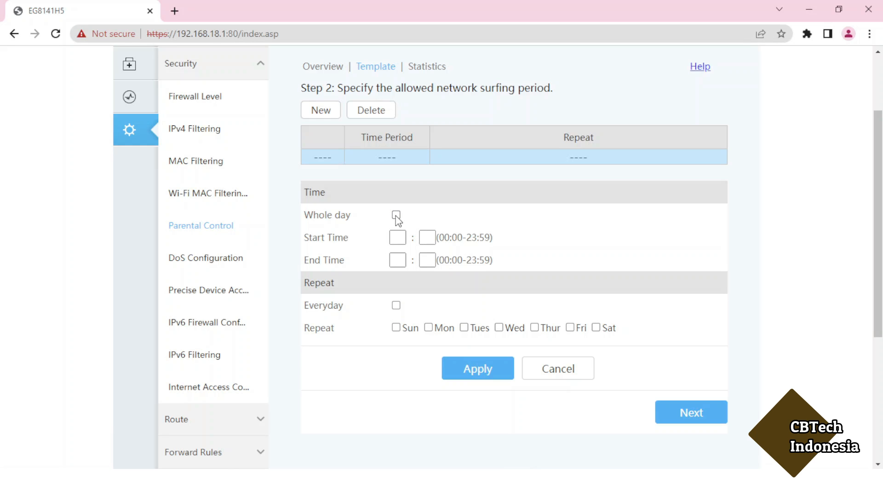
left_click(396, 216)
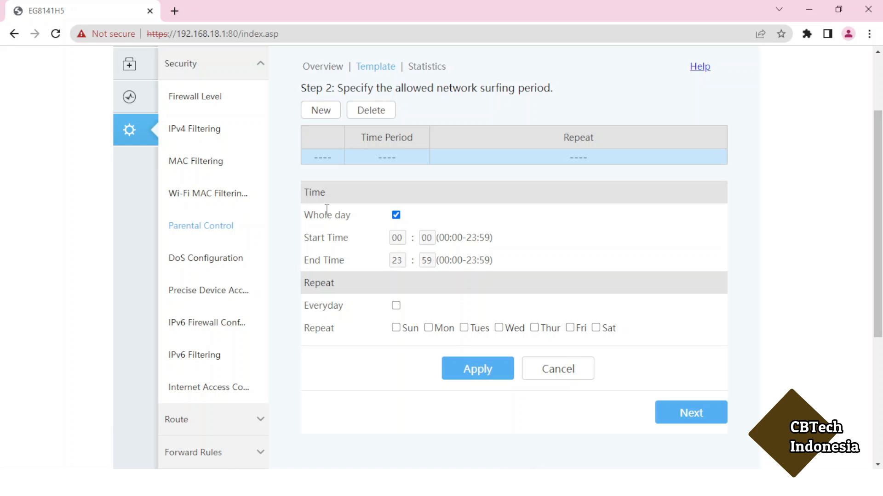
left_click(396, 305)
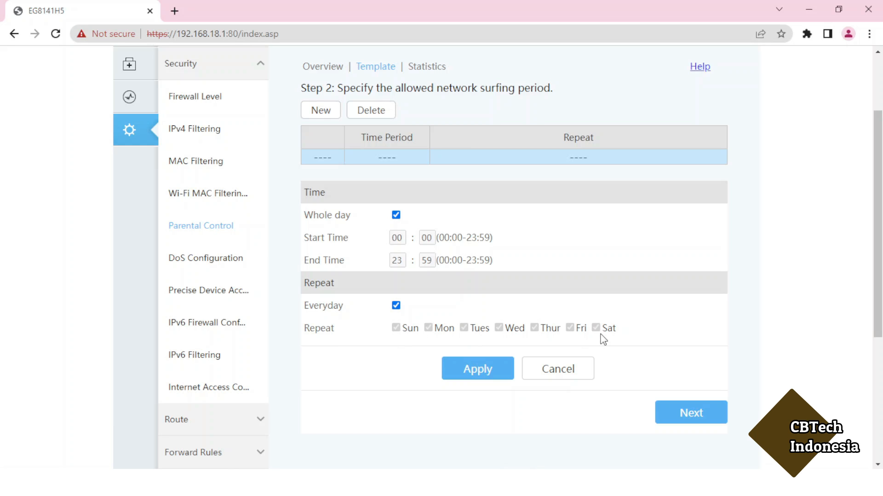
left_click(468, 369)
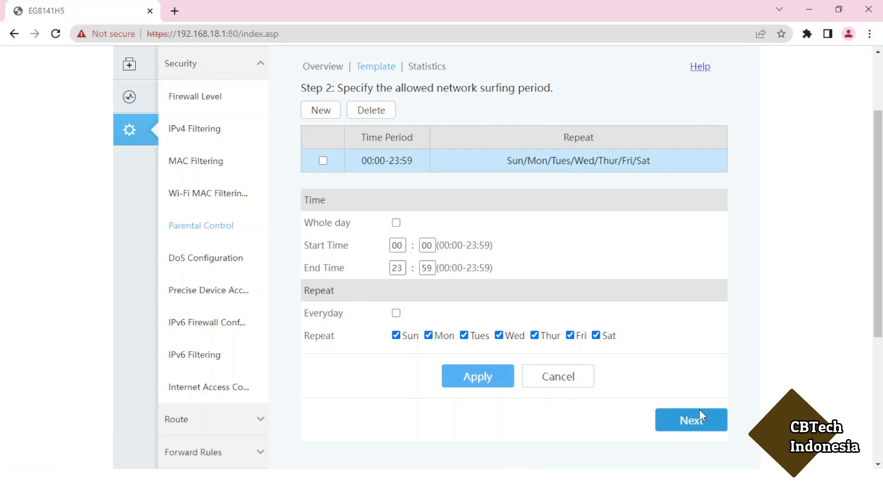
left_click(693, 425)
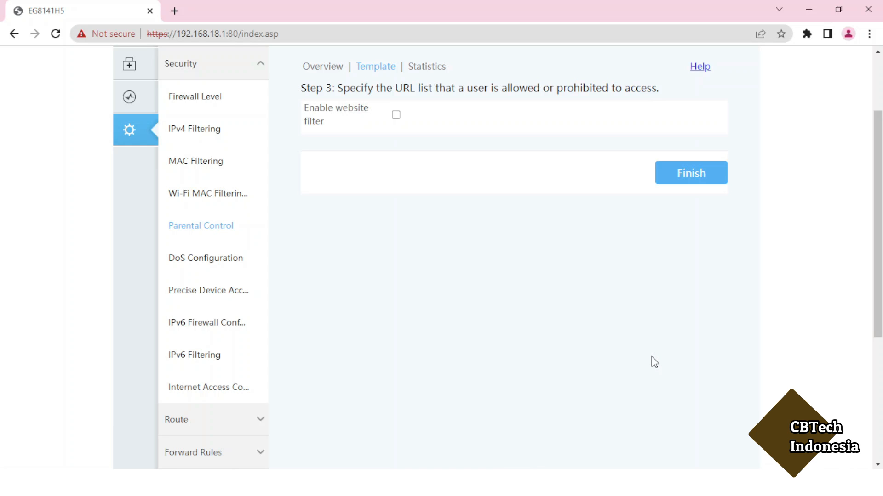
- Enable website filtering in Blacklist mode, begin a new URL entry, and open a new Chrome tab
left_click(396, 116)
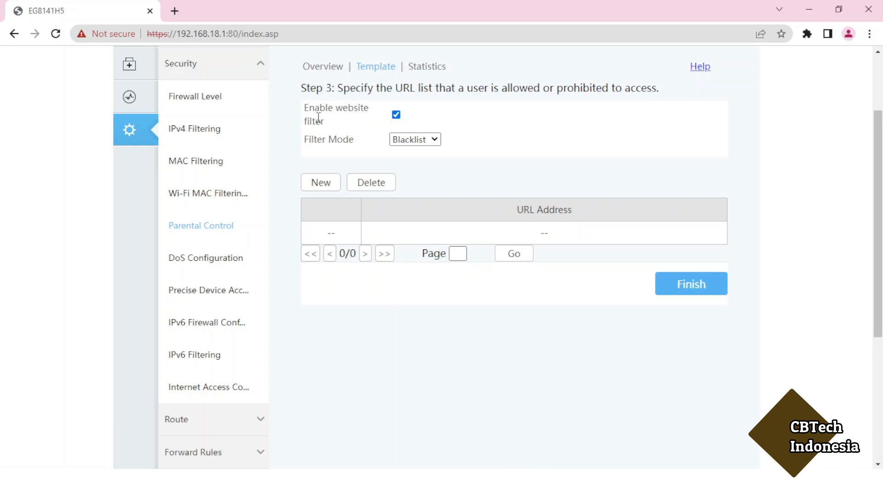
left_click(422, 142)
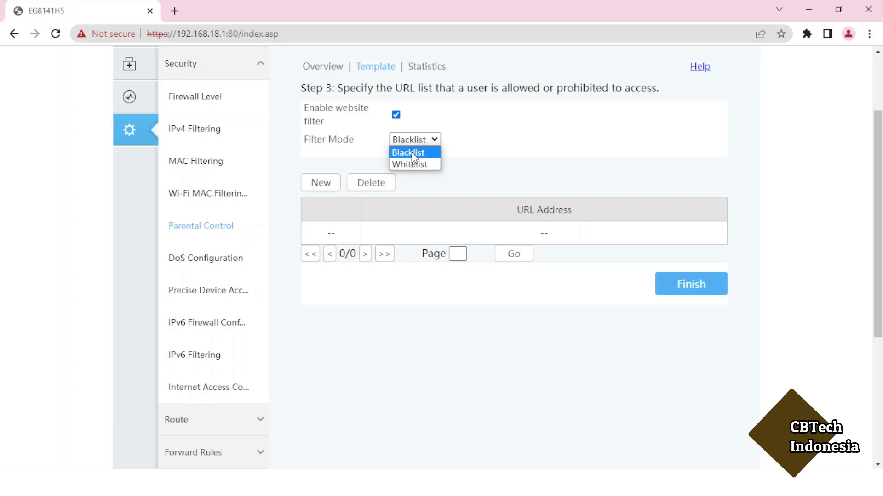
left_click(412, 154)
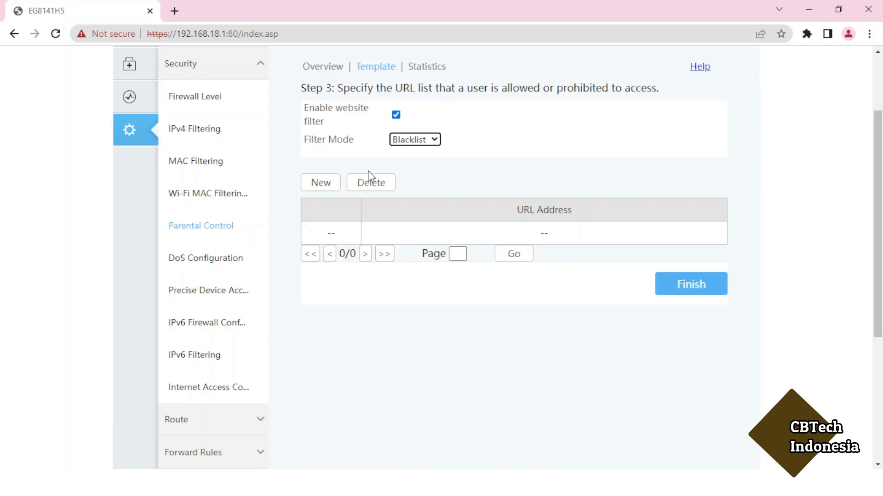
left_click(327, 182)
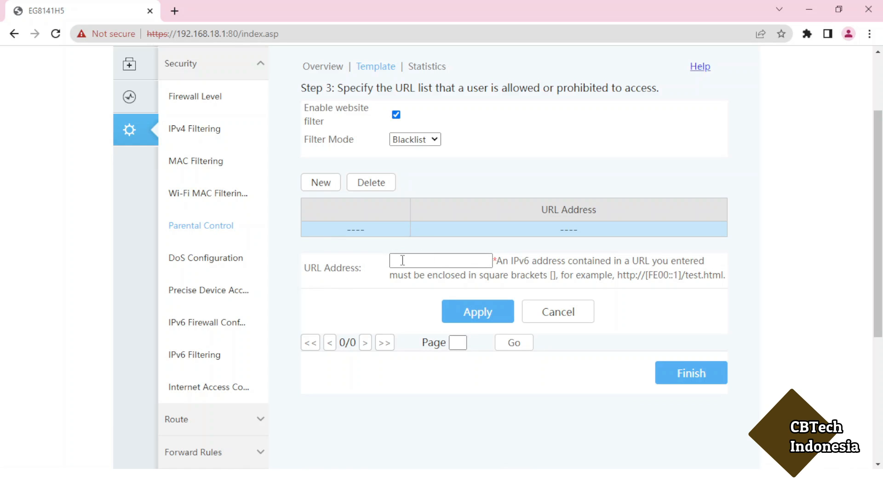
left_click(176, 11)
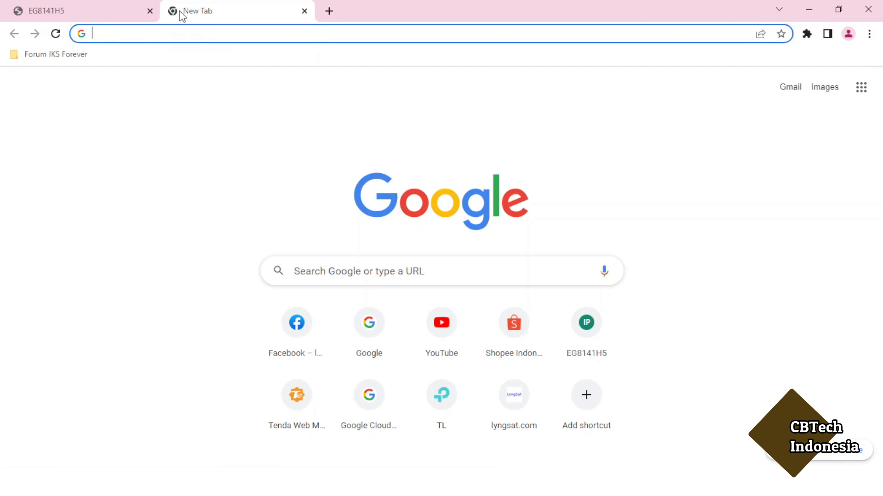
left_click(294, 338)
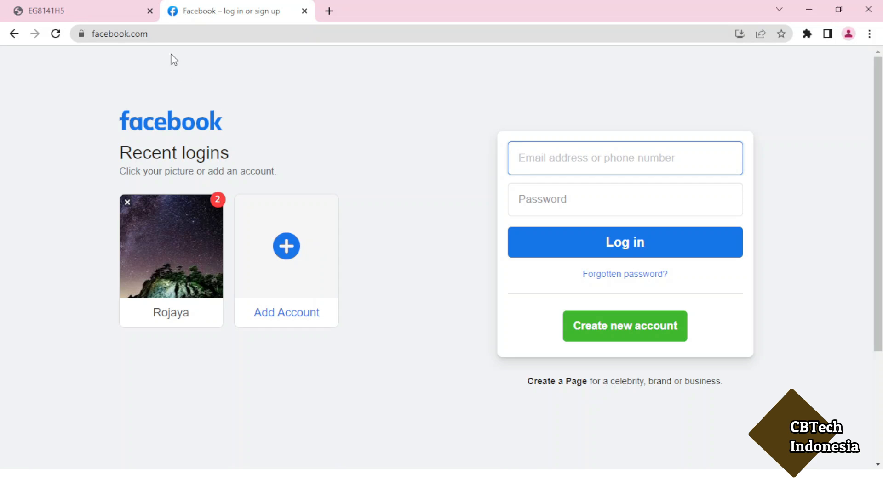
left_click(160, 37)
key("ctrl+c")
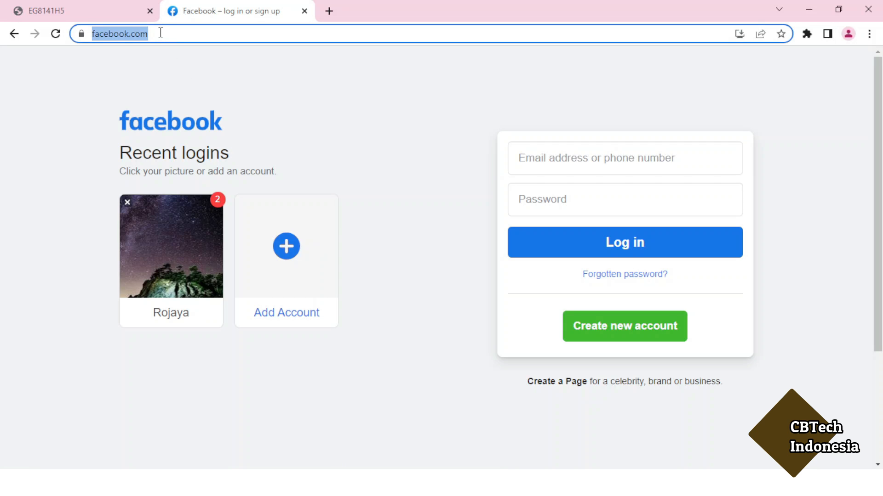
left_click(79, 12)
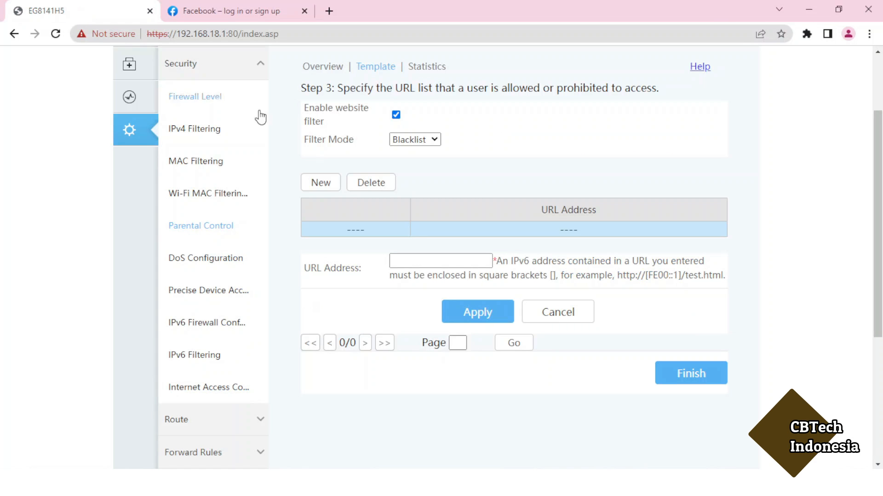
left_click(412, 264)
key("ctrl+v")
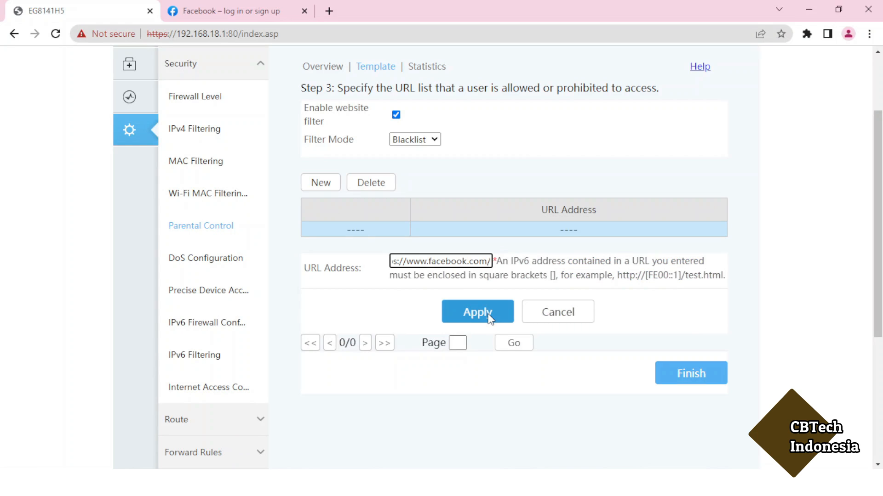
left_click(490, 316)
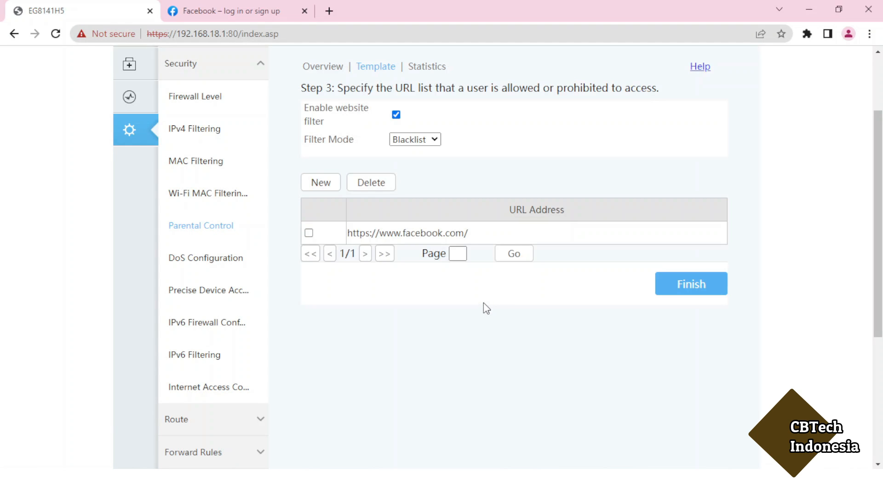
- Load YouTube in a third tab, copy its address, and return to the router tab
left_click(329, 10)
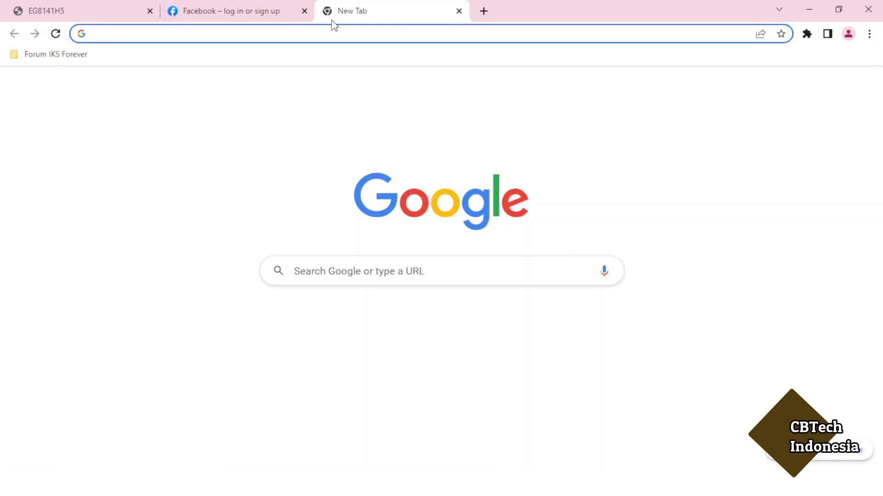
left_click(451, 338)
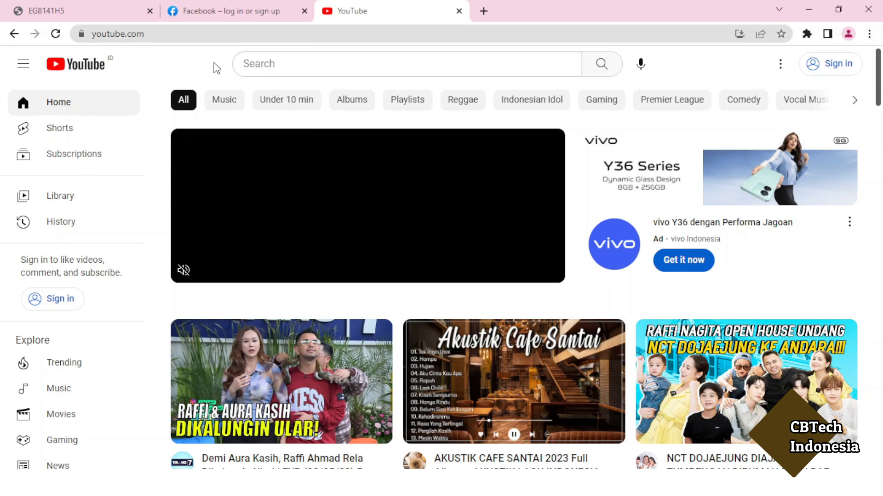
left_click(172, 33)
key("ctrl+c")
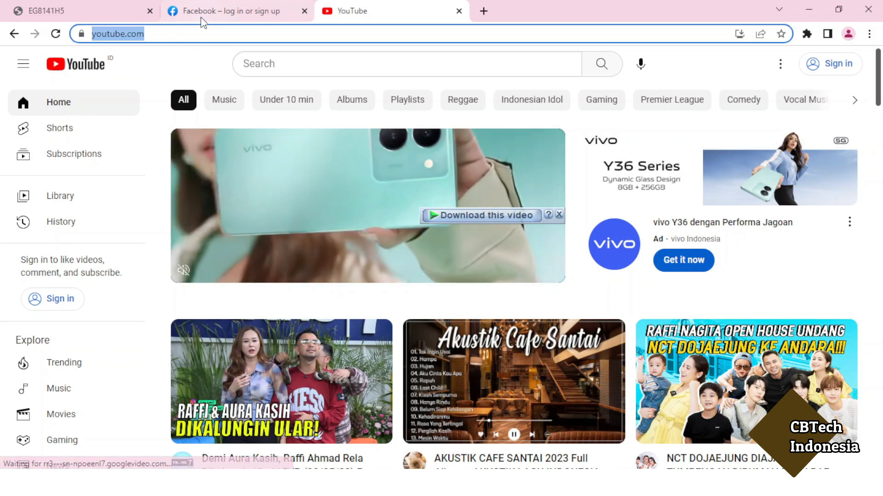
left_click(94, 14)
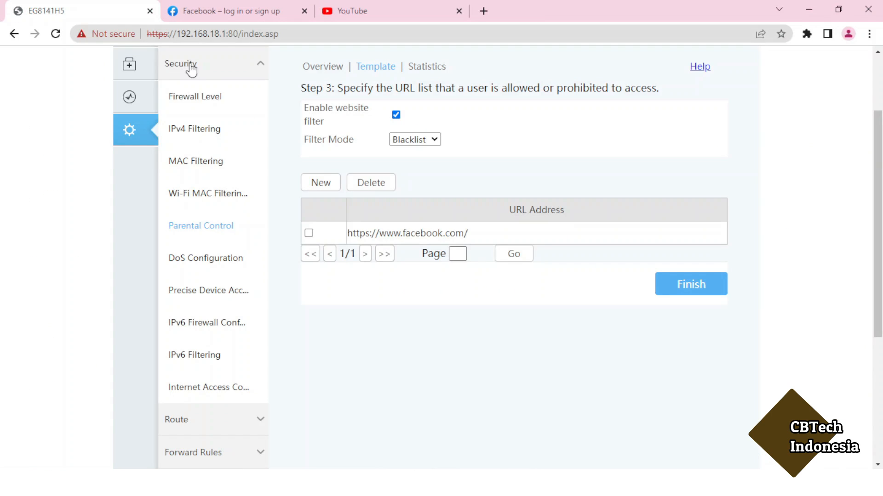
left_click(321, 184)
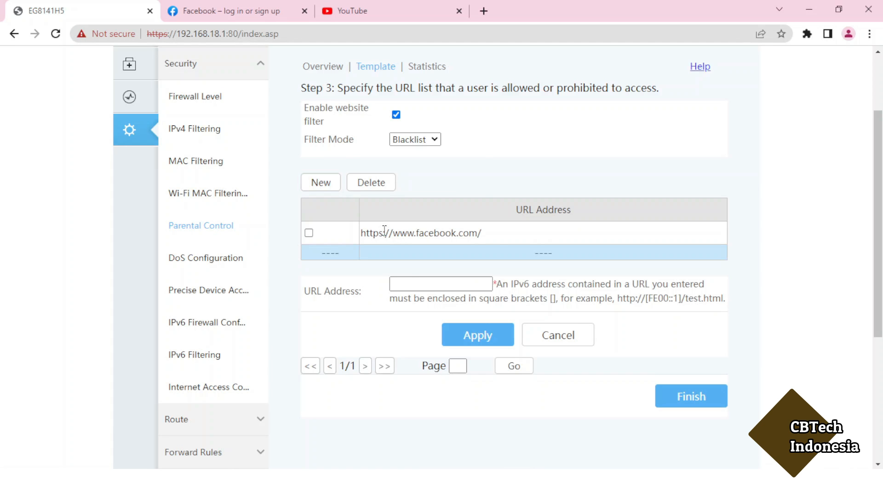
left_click(415, 286)
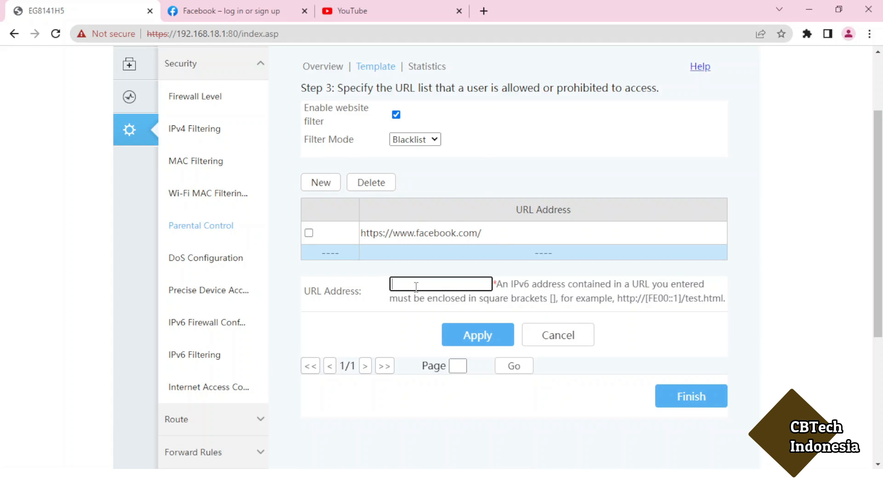
key("ctrl+v")
left_click(482, 339)
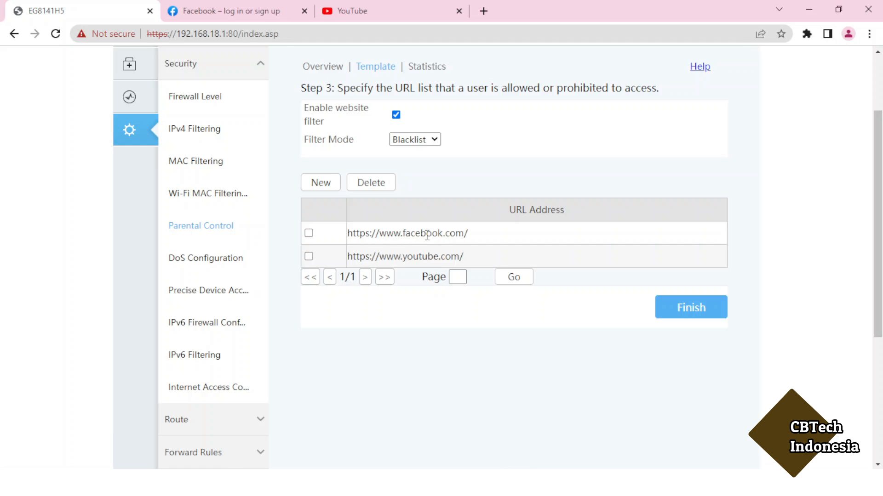
left_click(693, 313)
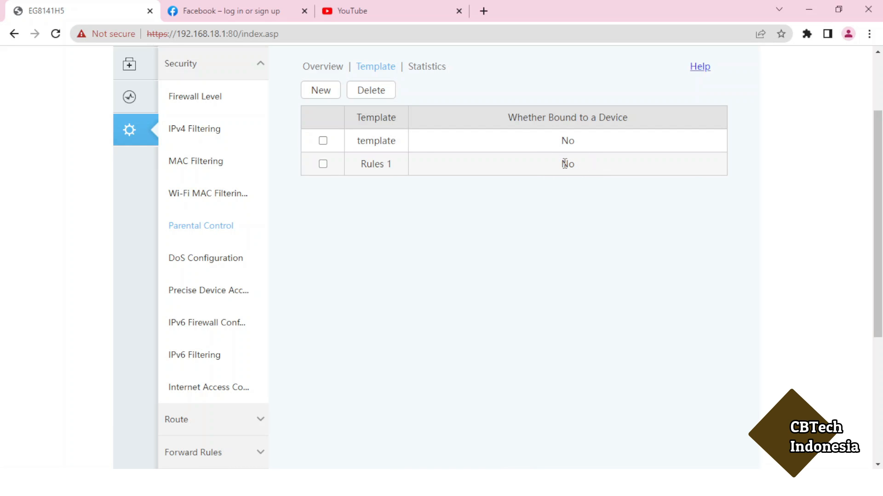
- Add the Acer PC (98:54:1b:38:95:7d) as a restricted device described 'Acer', bound to template Rules 1
left_click(329, 67)
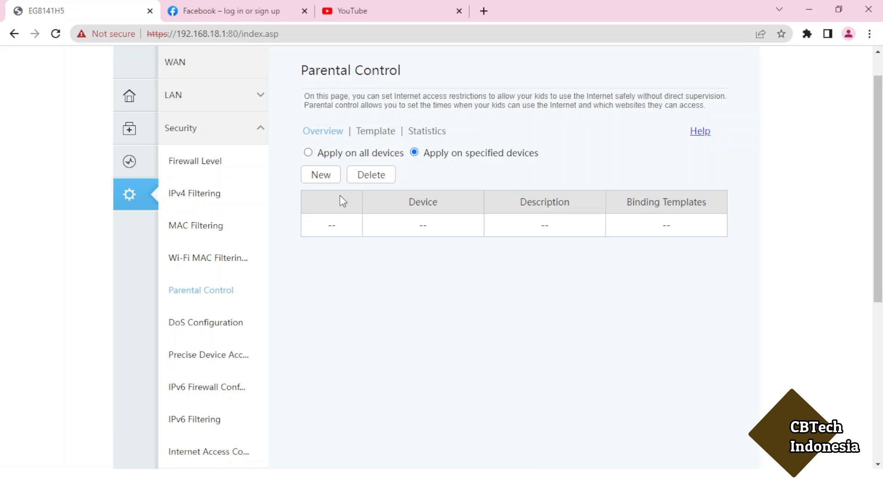
left_click(321, 177)
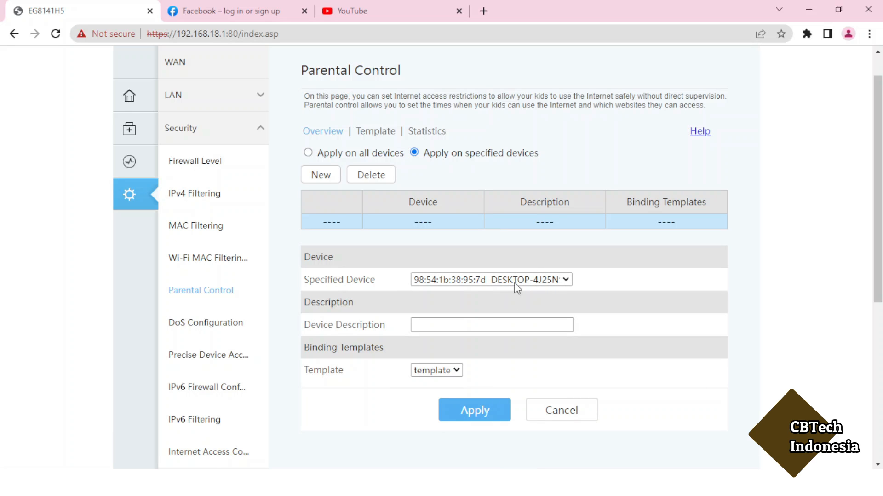
left_click(565, 280)
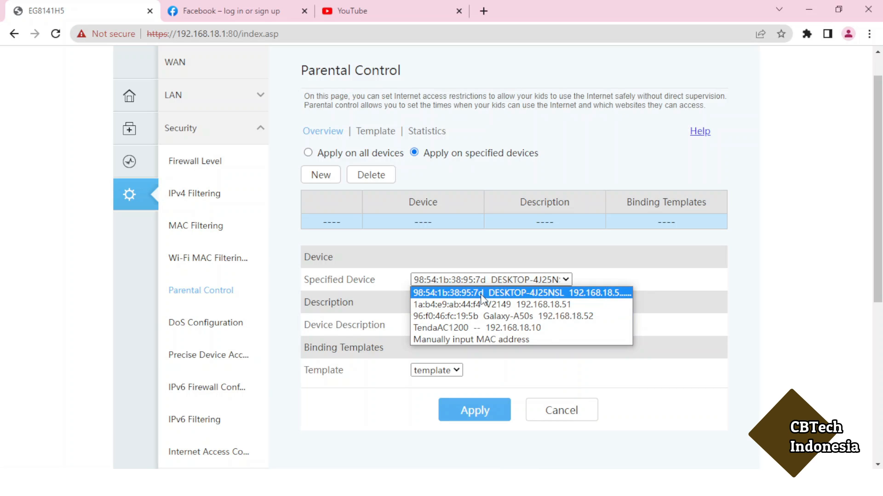
left_click(480, 293)
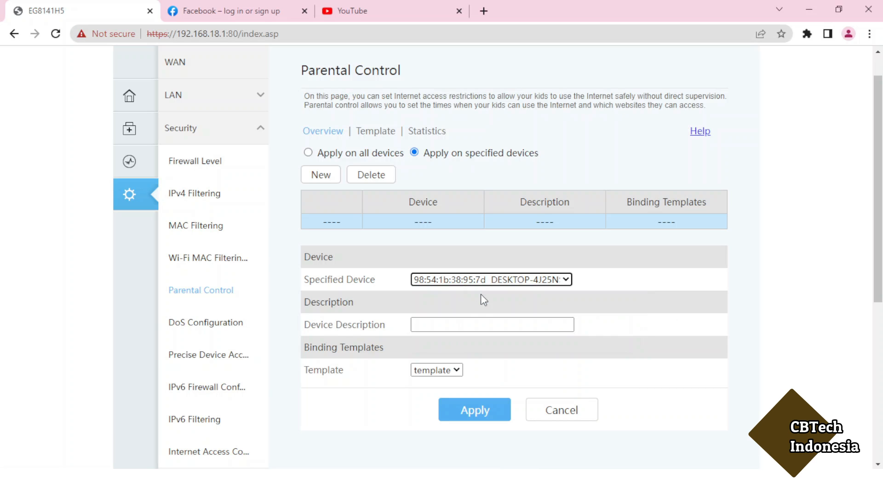
left_click(464, 326)
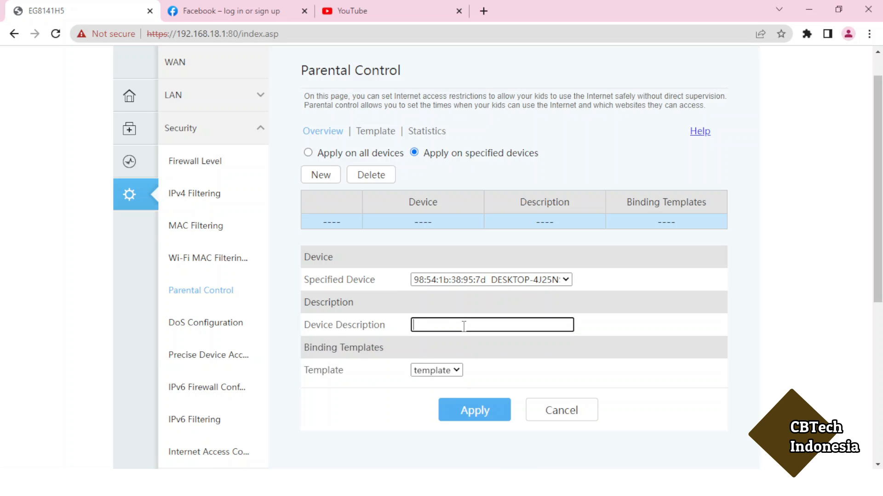
type("Acer")
left_click(449, 371)
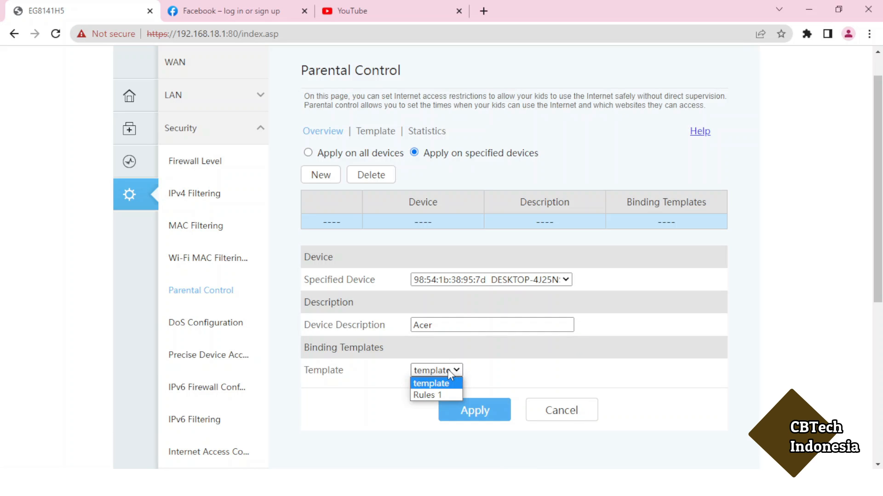
left_click(434, 395)
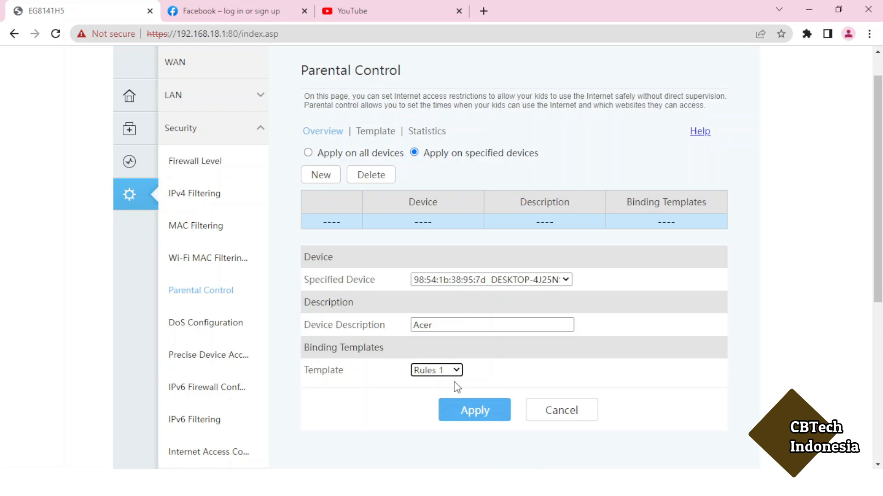
left_click(468, 412)
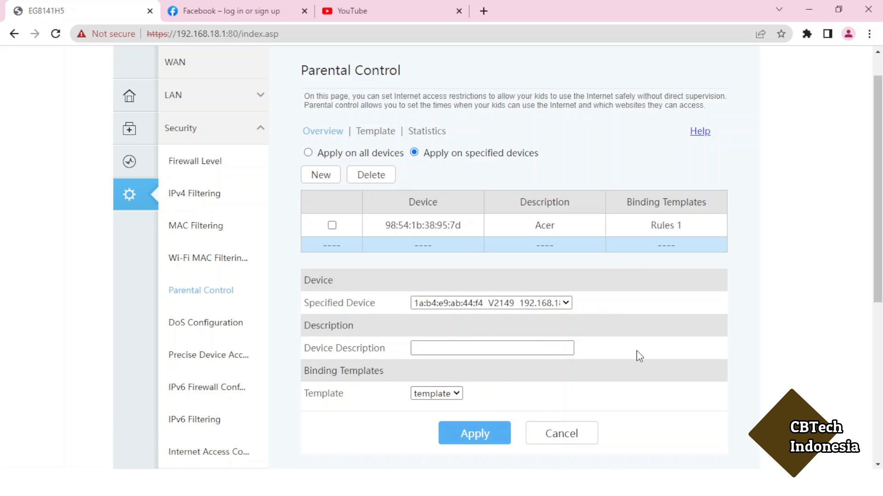
- Check the parental control template list shows Rules 1 as bound, then return to the home page
scroll(636, 351, "down", 4)
scroll(636, 351, "up", 5)
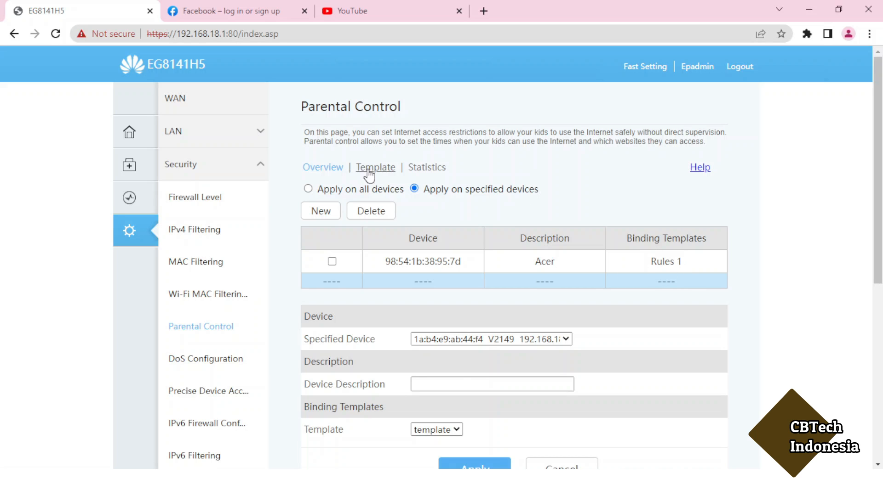
left_click(367, 169)
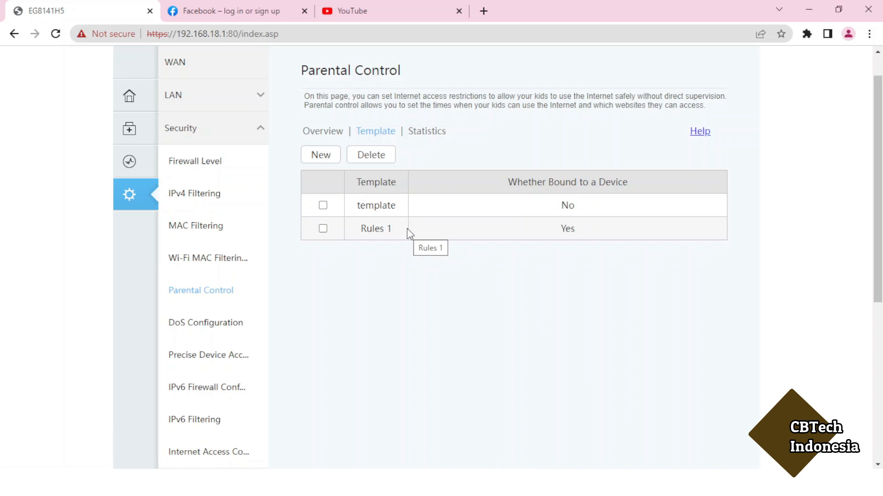
left_click(130, 96)
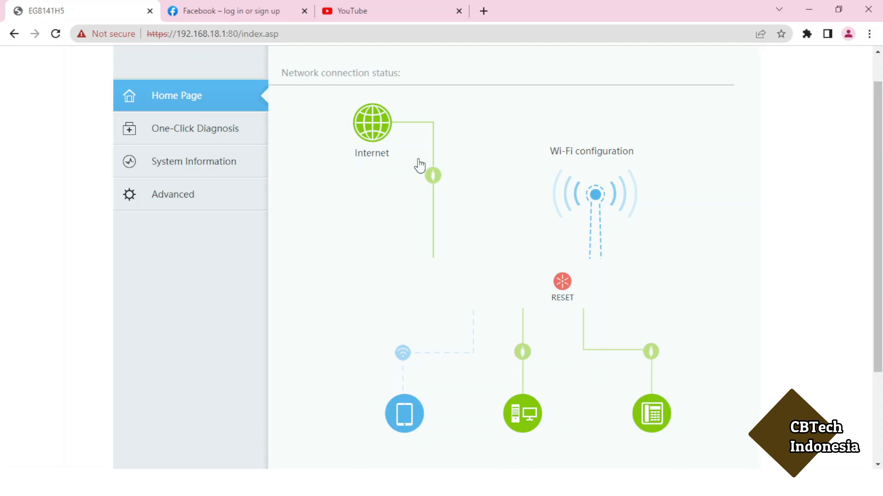
- Restart the router from the RESET management options and confirm the restart
left_click(563, 285)
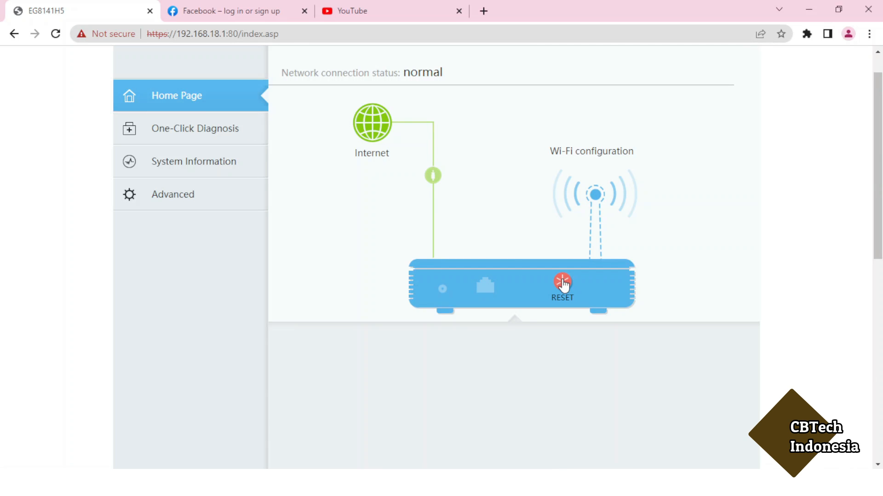
scroll(562, 273, "down", 1)
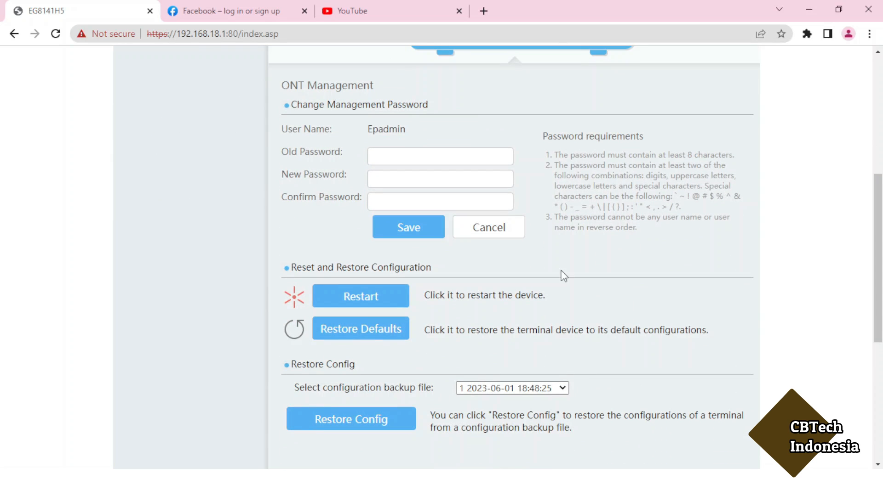
left_click(377, 303)
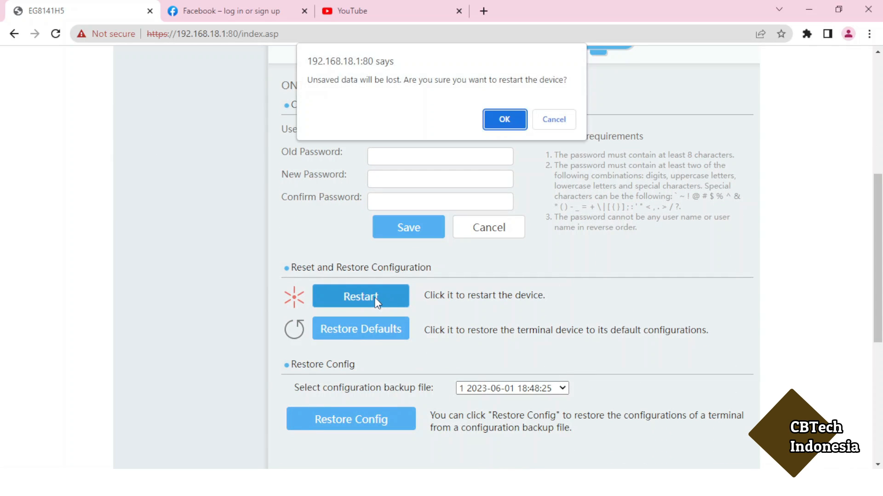
left_click(504, 121)
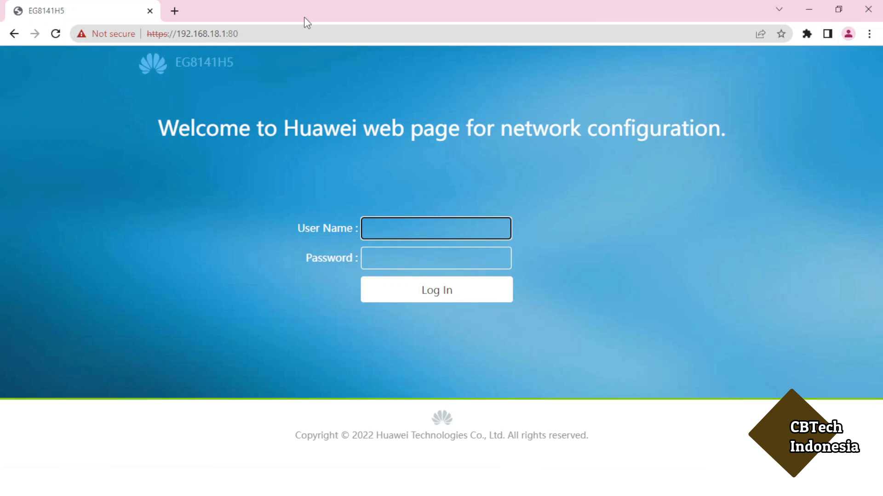
- Load Facebook, YouTube and Shopee from the shortcuts, each in its own new tab
left_click(179, 11)
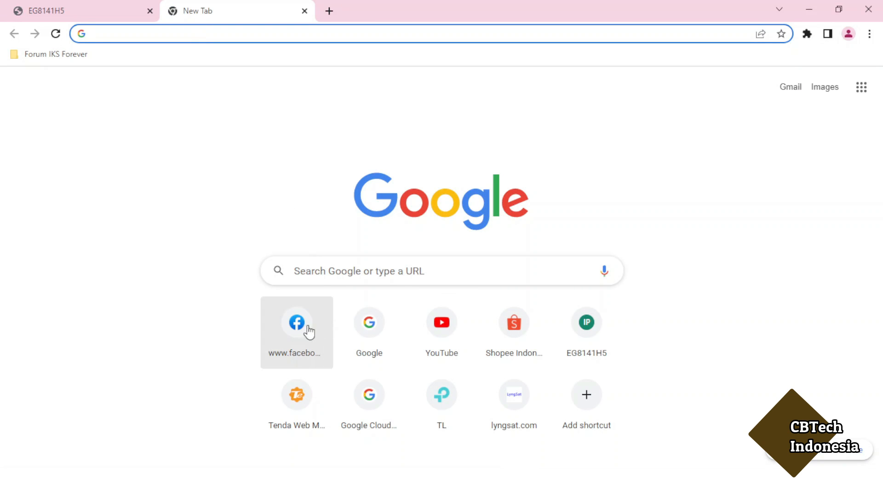
left_click(297, 328)
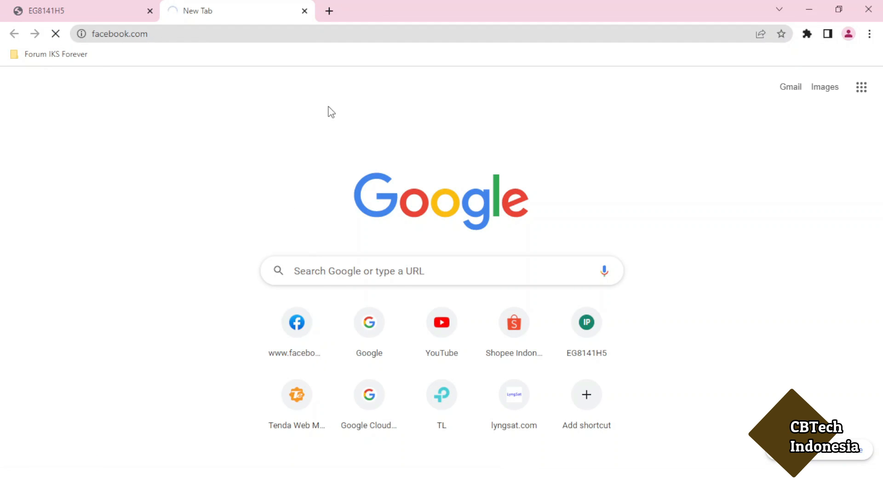
left_click(329, 11)
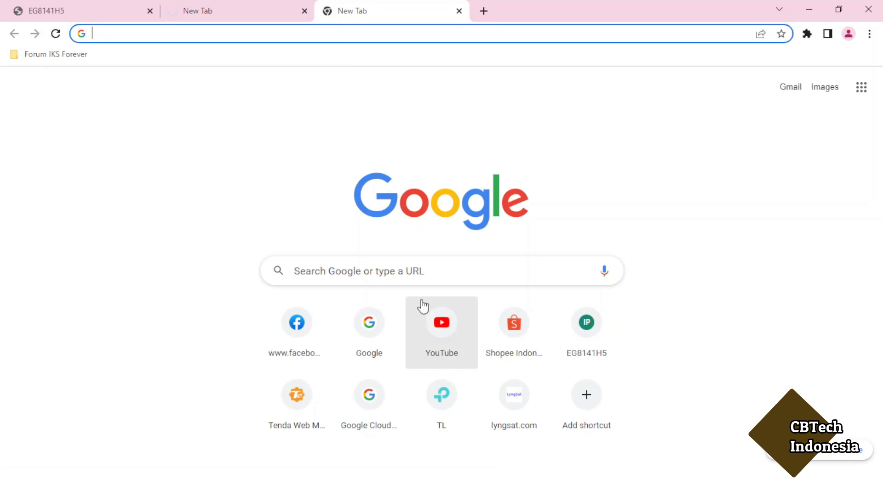
left_click(442, 332)
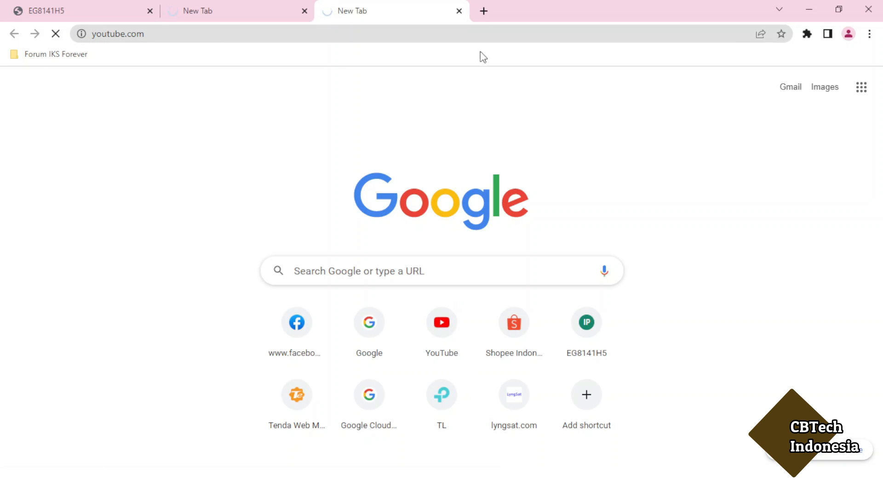
left_click(483, 10)
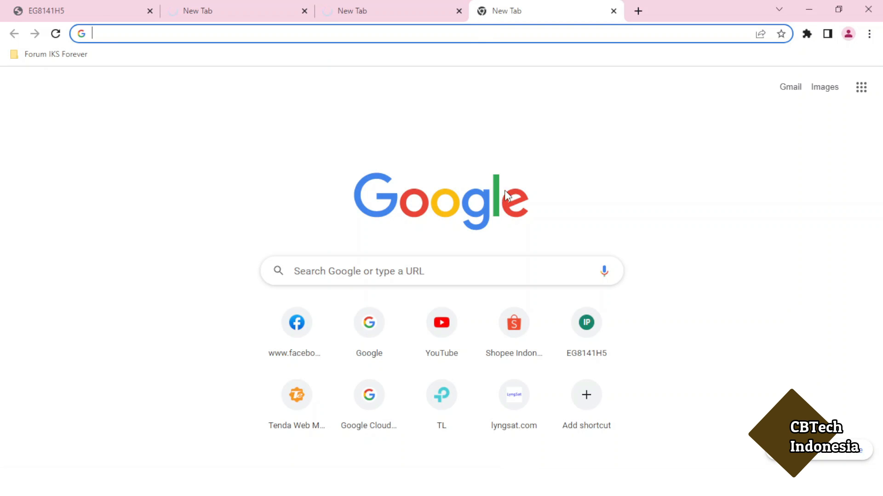
left_click(513, 332)
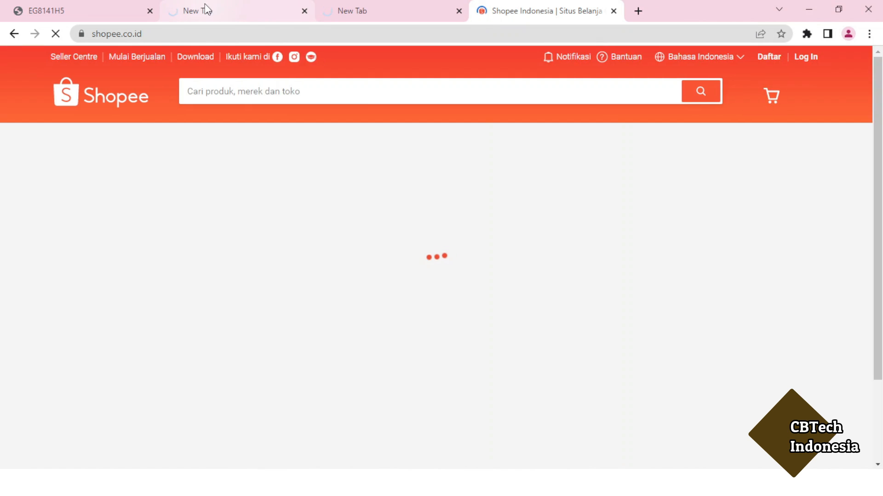
- Compare the Facebook, YouTube and Shopee tabs to see which pages loaded
left_click(206, 10)
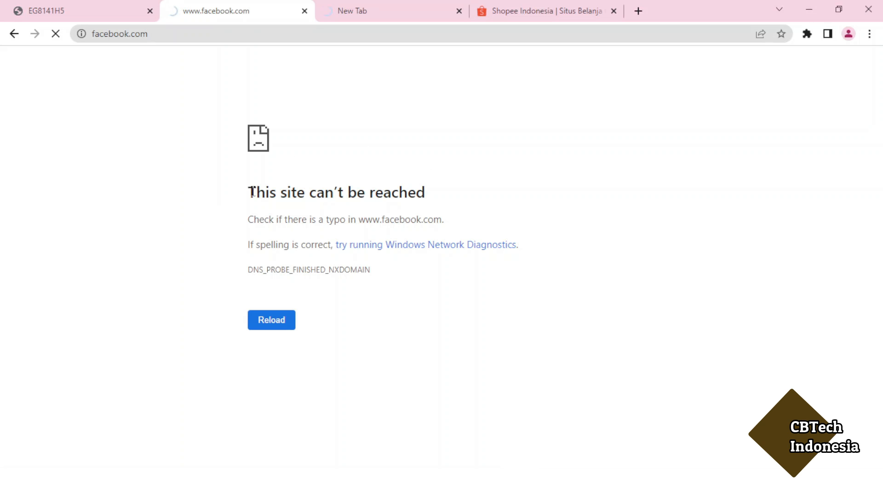
left_click(380, 18)
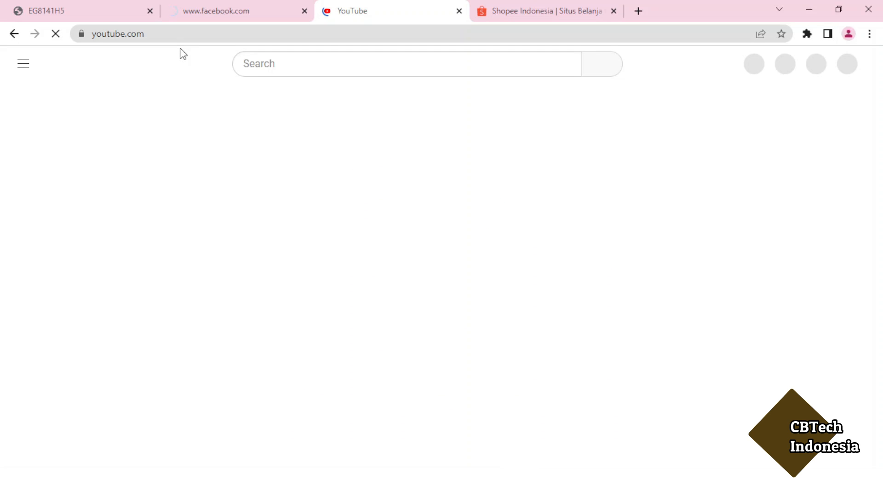
left_click(546, 11)
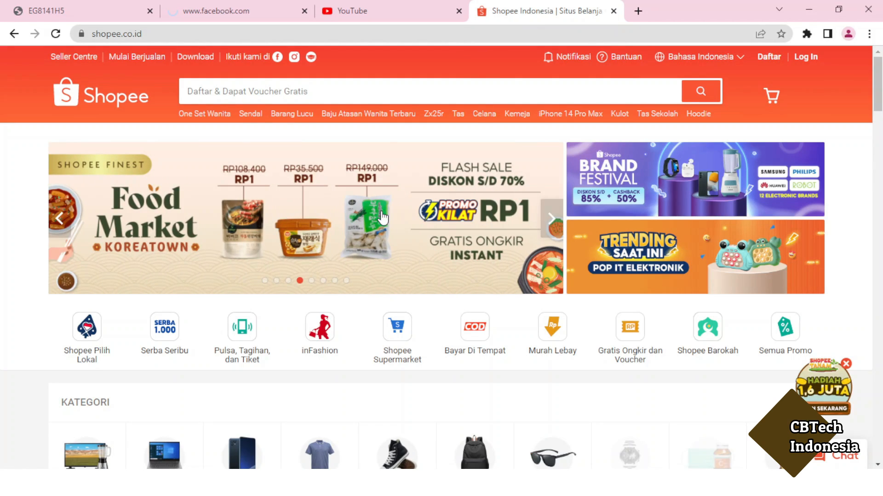
left_click(380, 12)
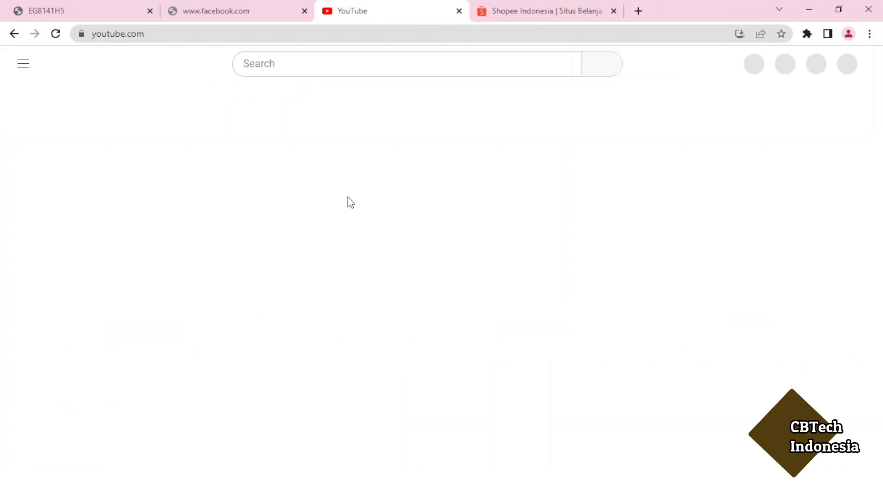
- Reload YouTube once and Facebook twice to confirm both stay blocked
left_click(56, 34)
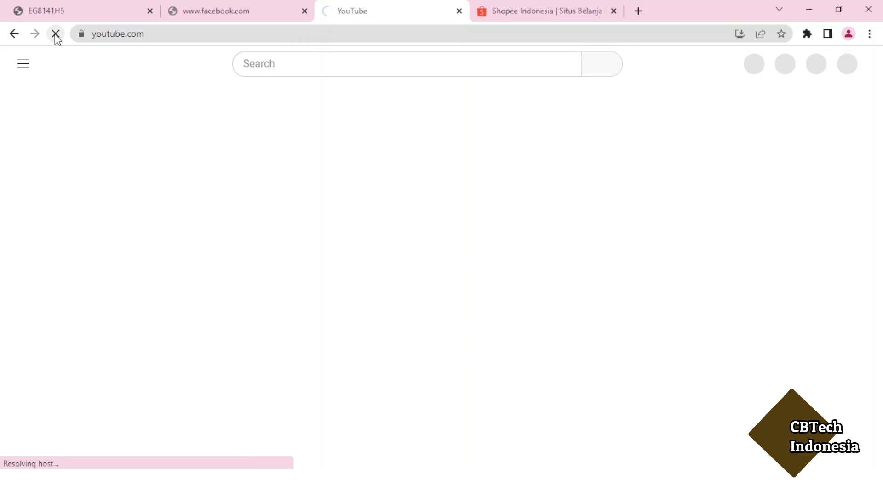
left_click(218, 15)
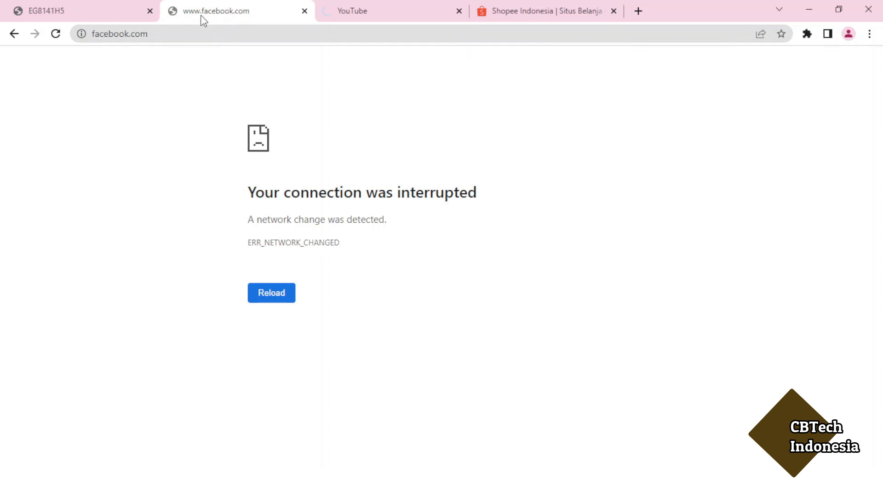
left_click(56, 34)
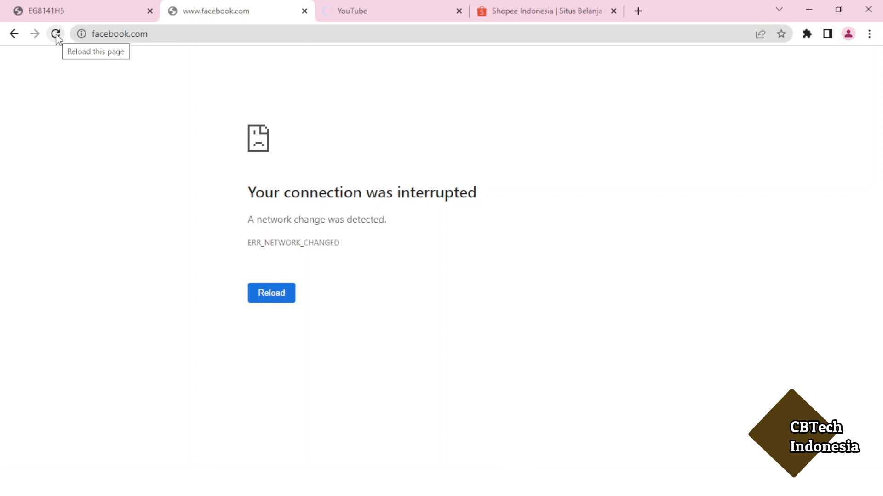
left_click(56, 34)
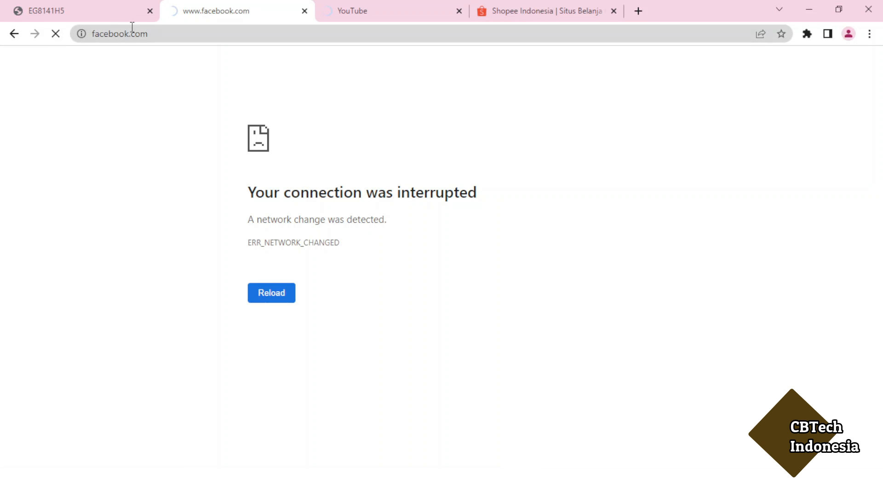
left_click(352, 12)
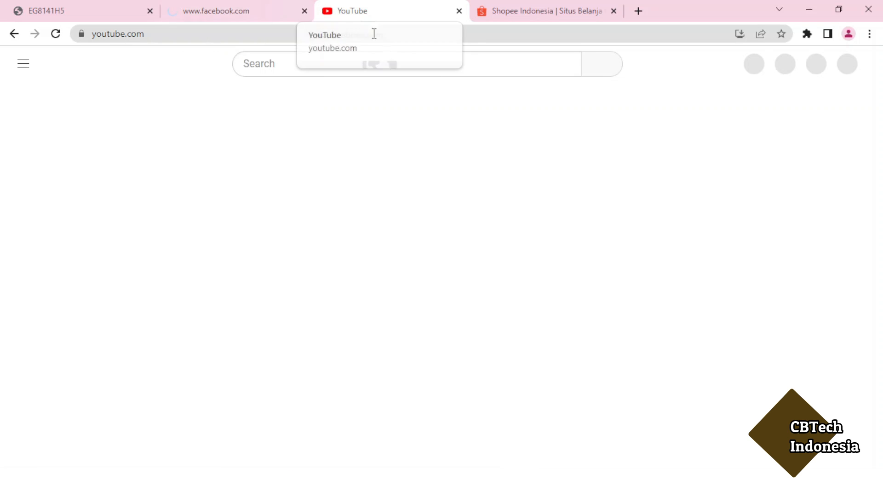
- Sign into the router with the administrator user name and password, re-entering the user name after rejection
left_click(250, 14)
left_click(92, 14)
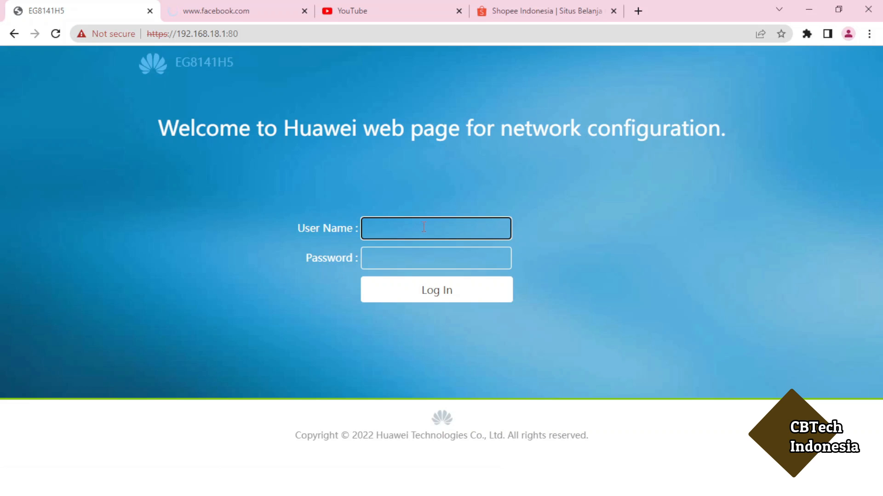
type("Epadmin")
key("Tab")
type("•••••••")
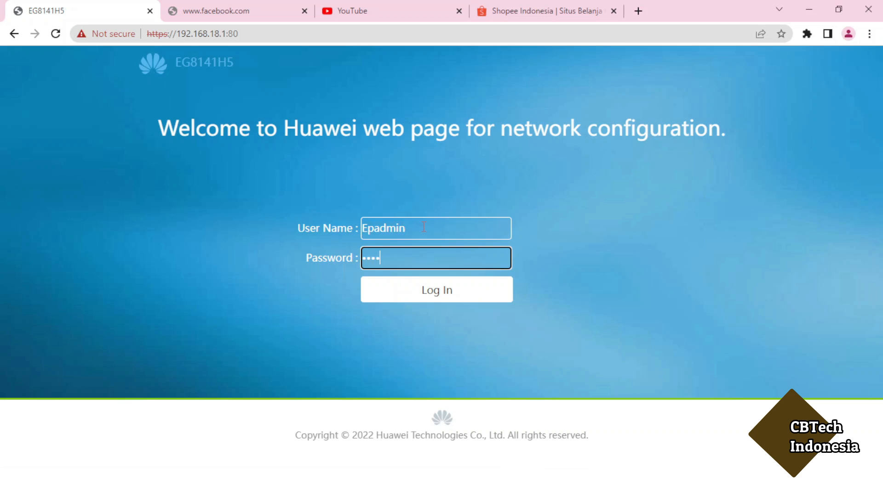
type("••")
key("Return")
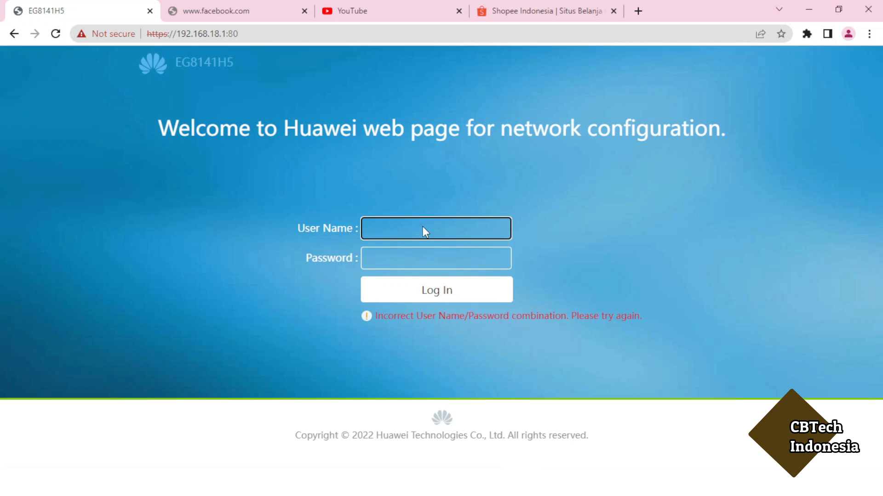
type("Epadmin")
key("Tab")
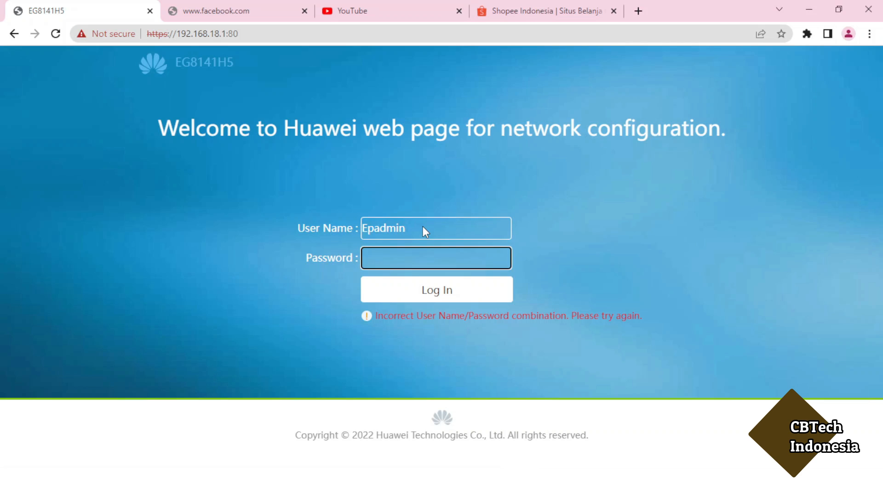
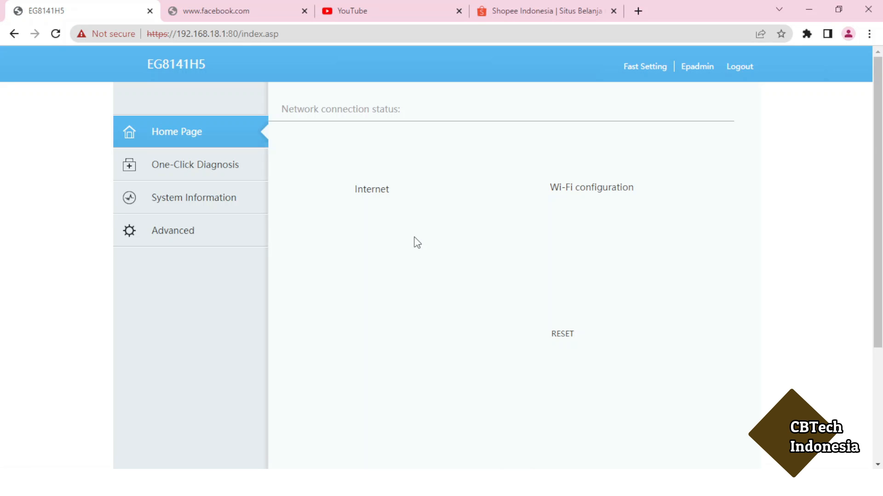
- Go to Advanced > Security > Parental Control and show the Template list with 'template' and 'Rules 1'
left_click(213, 230)
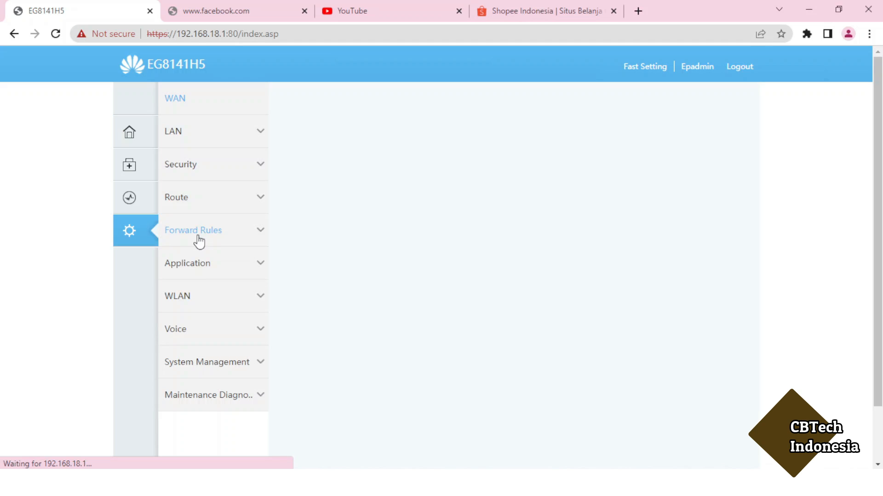
left_click(261, 166)
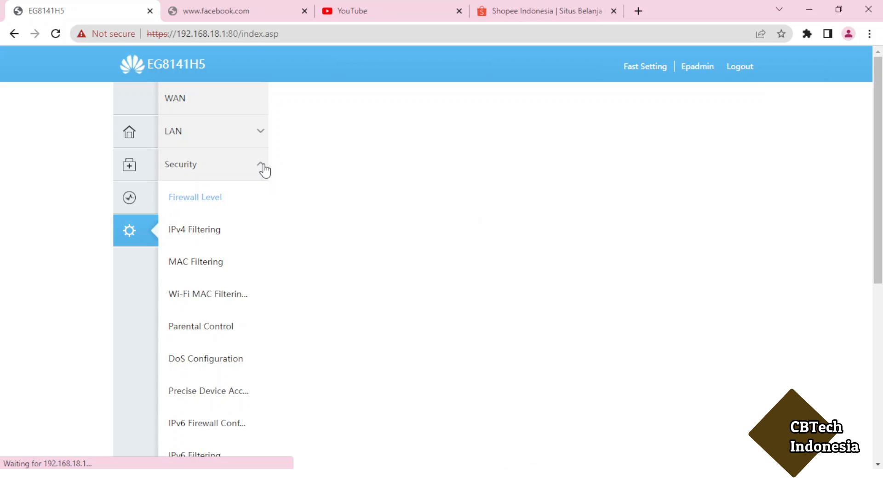
left_click(214, 338)
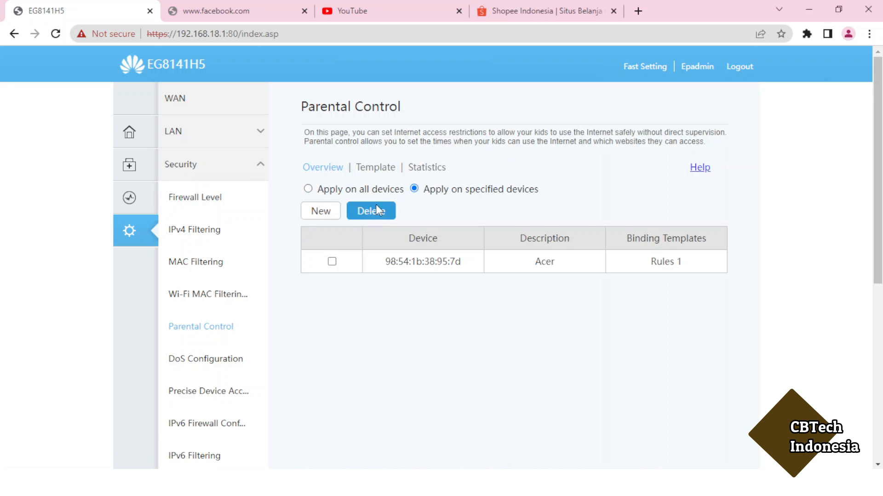
left_click(376, 168)
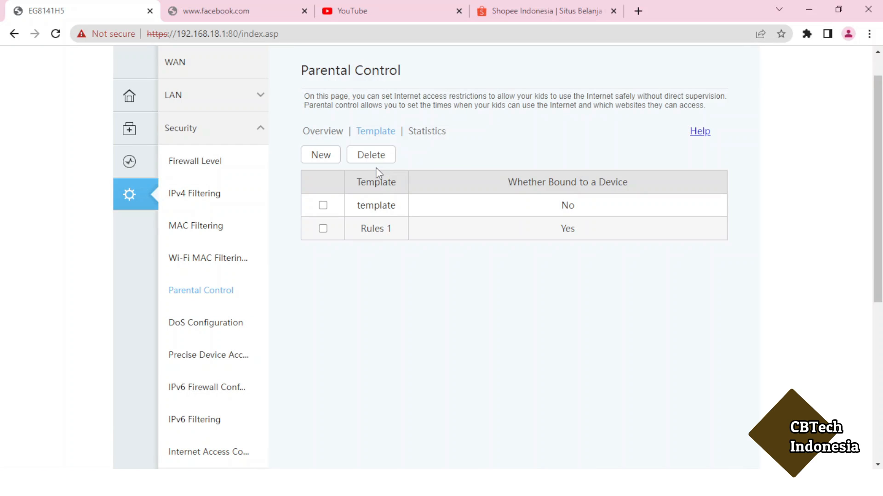
- Open Rules 1's Prohibited Websites blacklist showing facebook.com and youtube.com
left_click(322, 228)
scroll(557, 302, "down", 1)
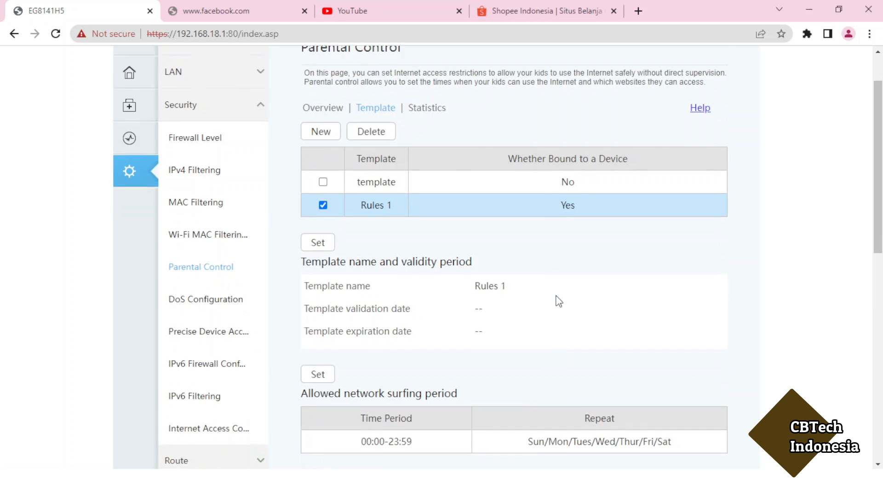
scroll(558, 302, "down", 6)
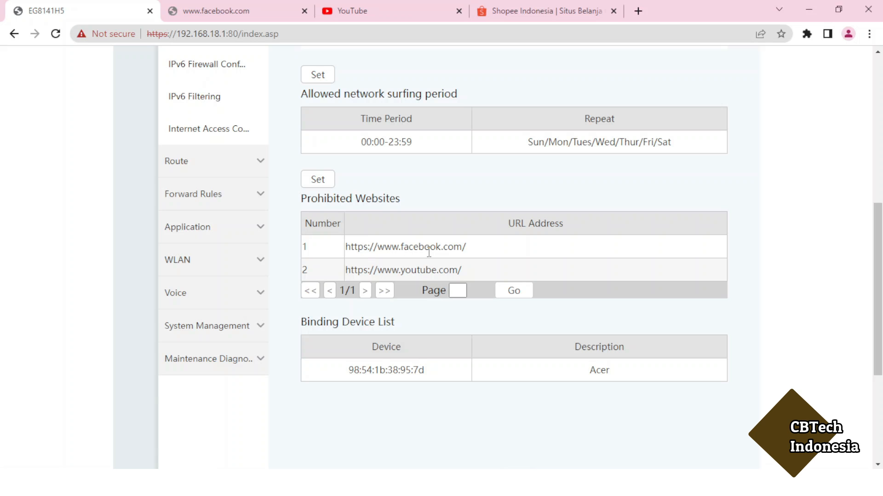
left_click(318, 180)
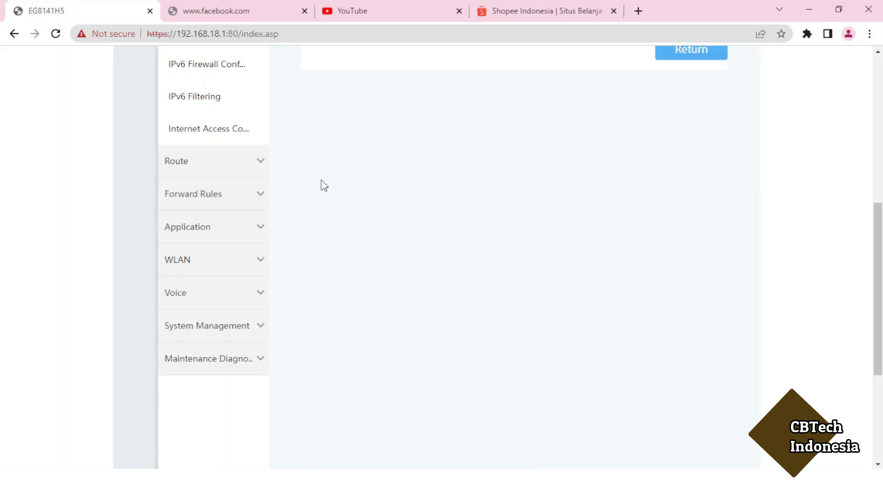
scroll(321, 180, "up", 4)
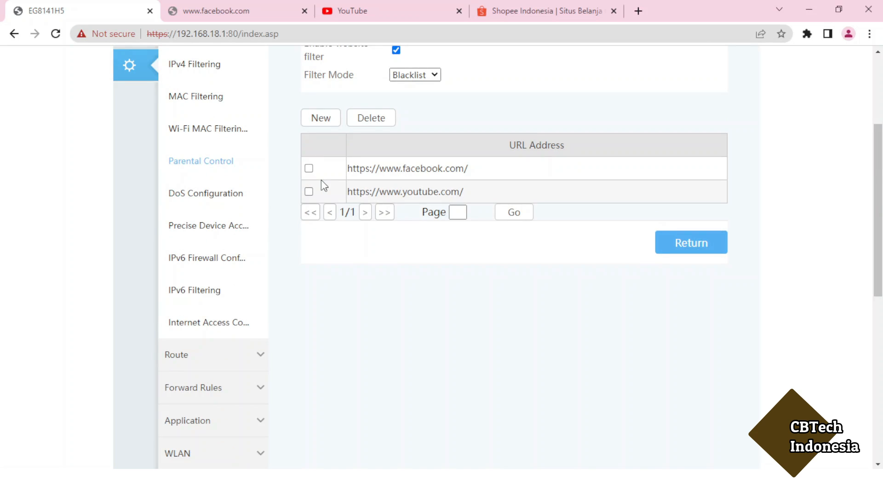
left_click(324, 119)
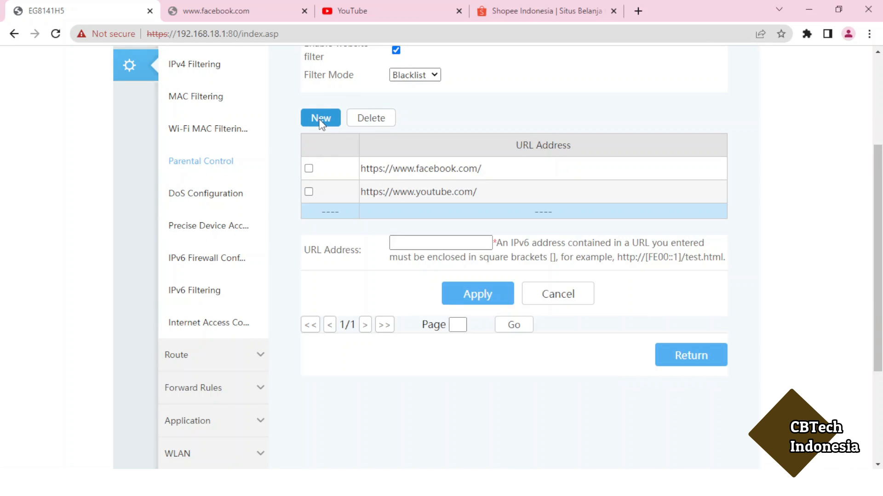
left_click(398, 242)
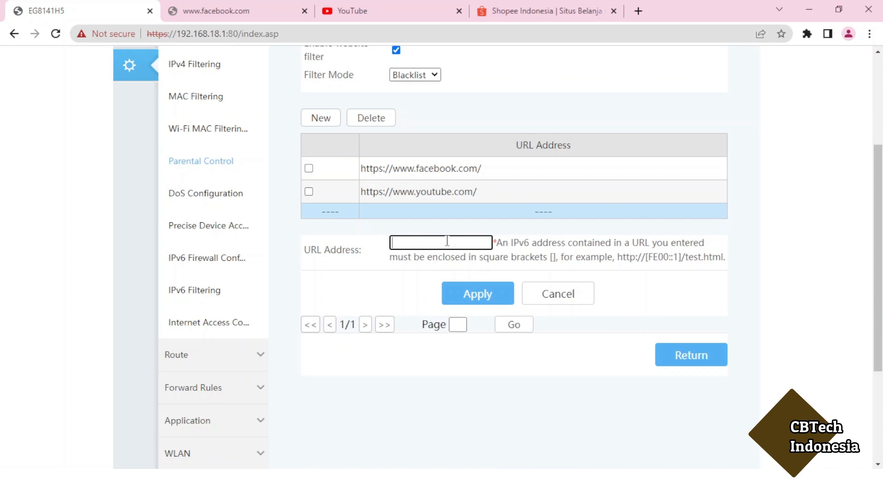
left_click(508, 14)
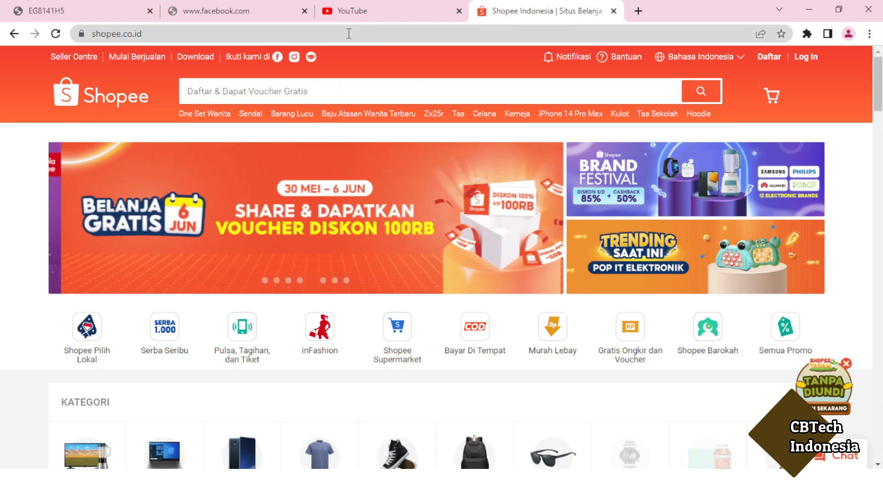
left_click(249, 34)
key("ctrl+c")
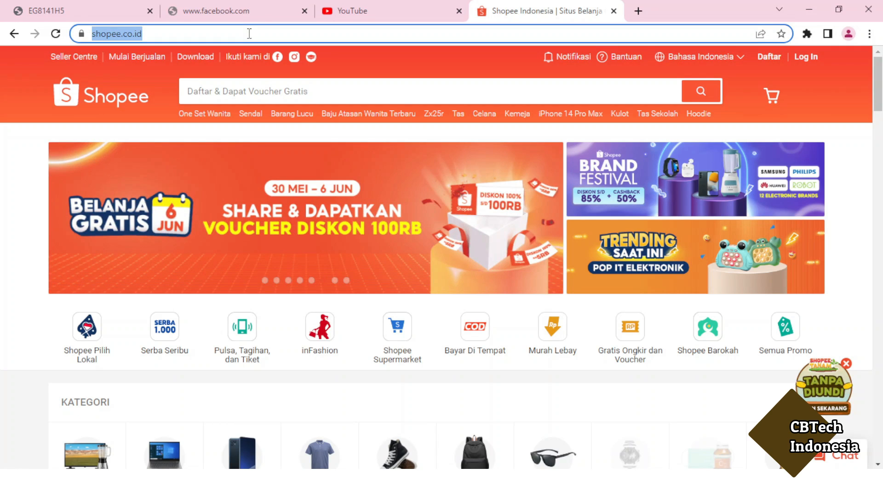
left_click(75, 14)
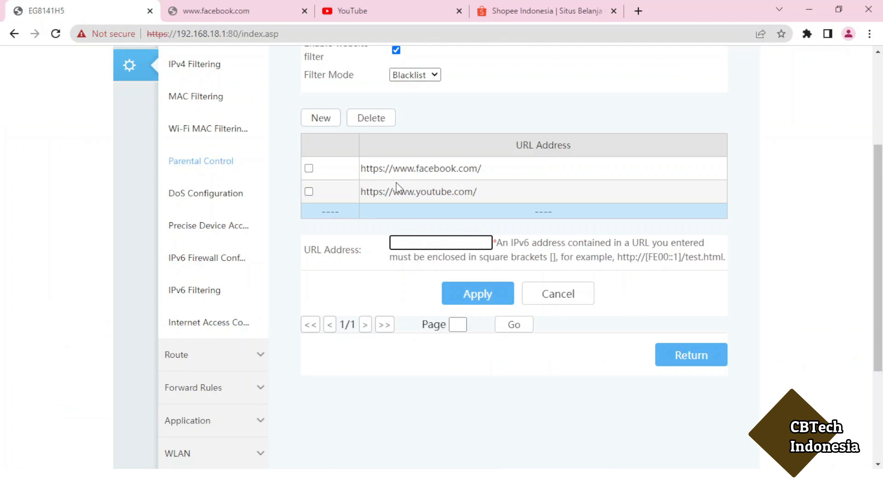
key("ctrl+v")
left_click(466, 292)
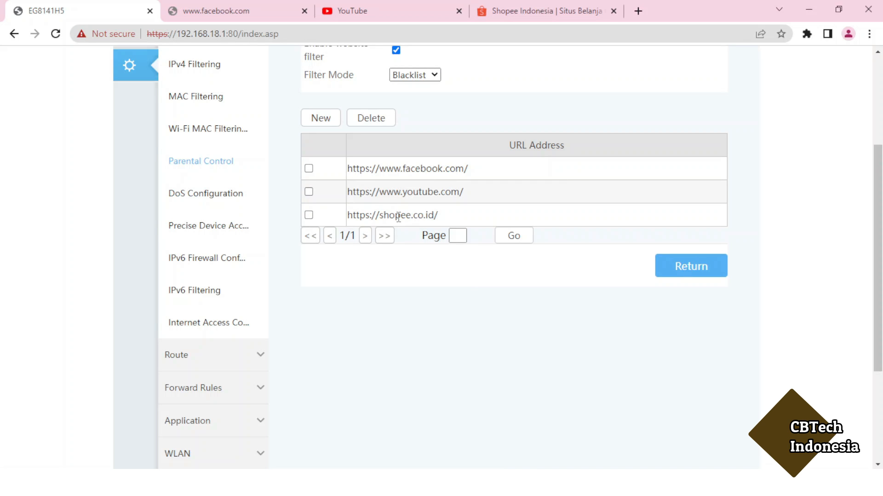
left_click(546, 16)
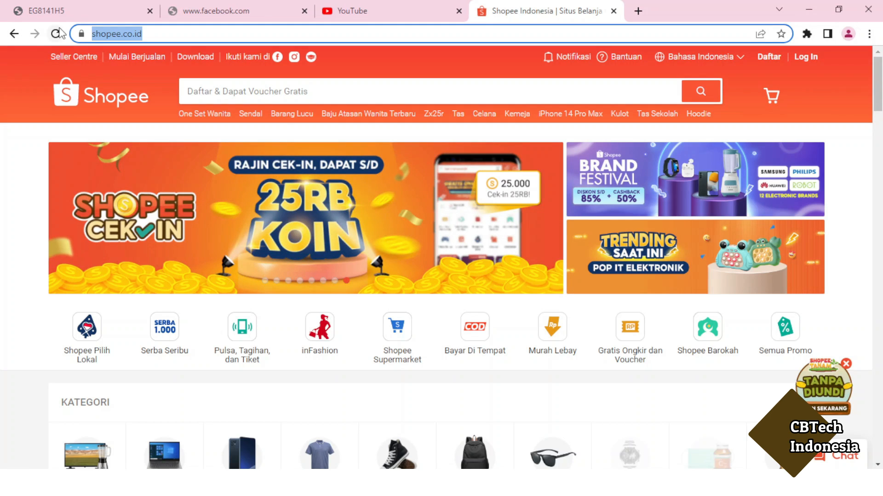
left_click(56, 34)
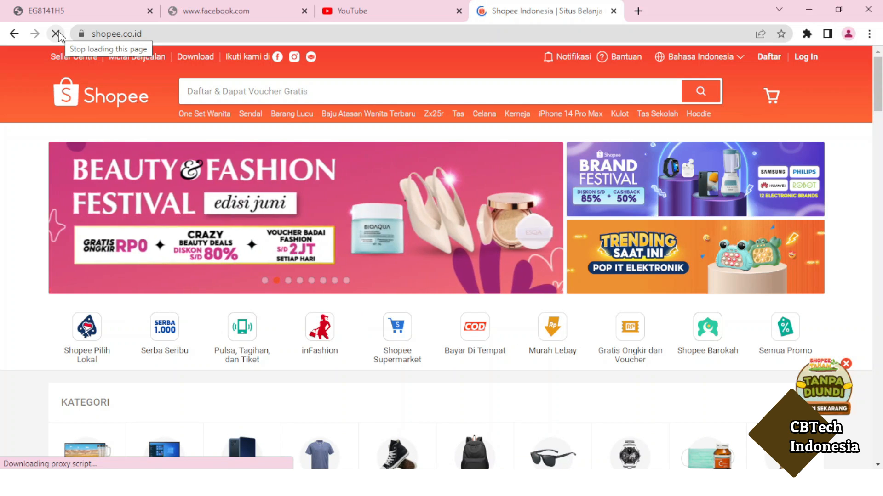
left_click(78, 10)
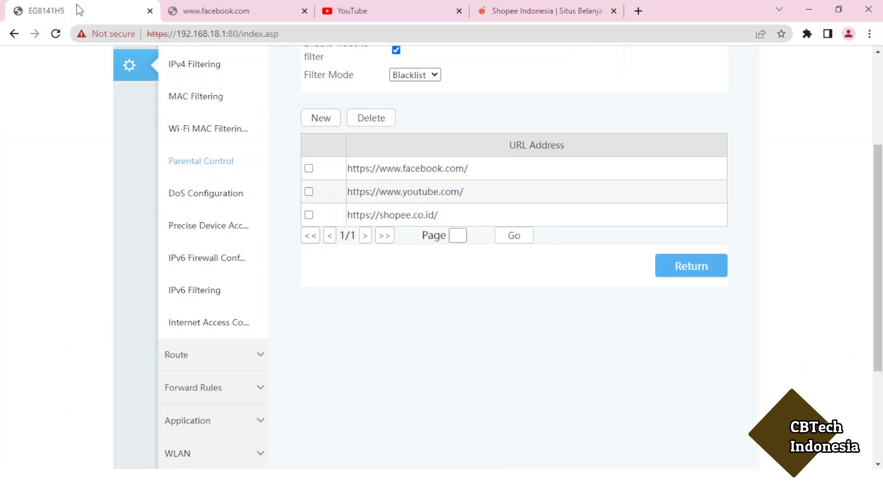
scroll(91, 160, "up", 4)
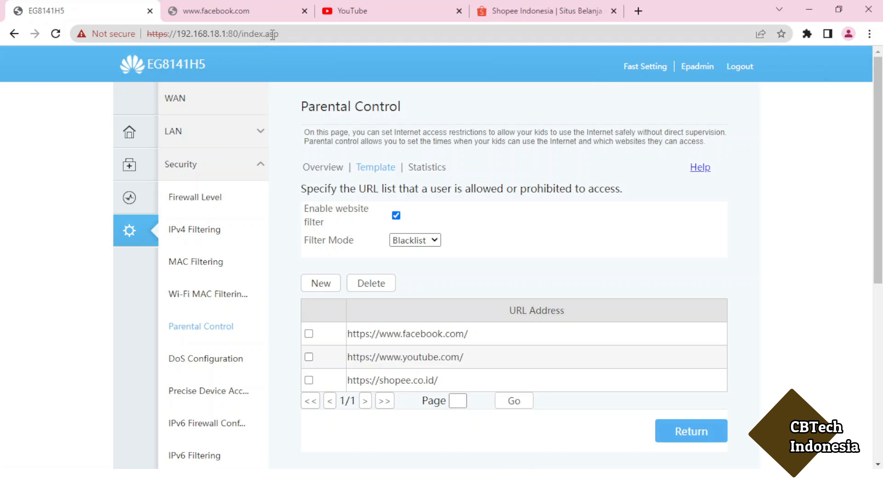
left_click(260, 18)
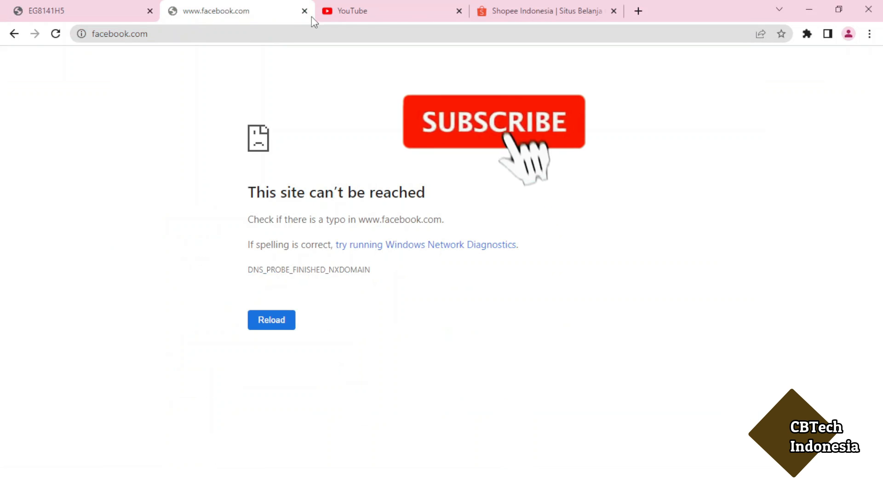
left_click(374, 16)
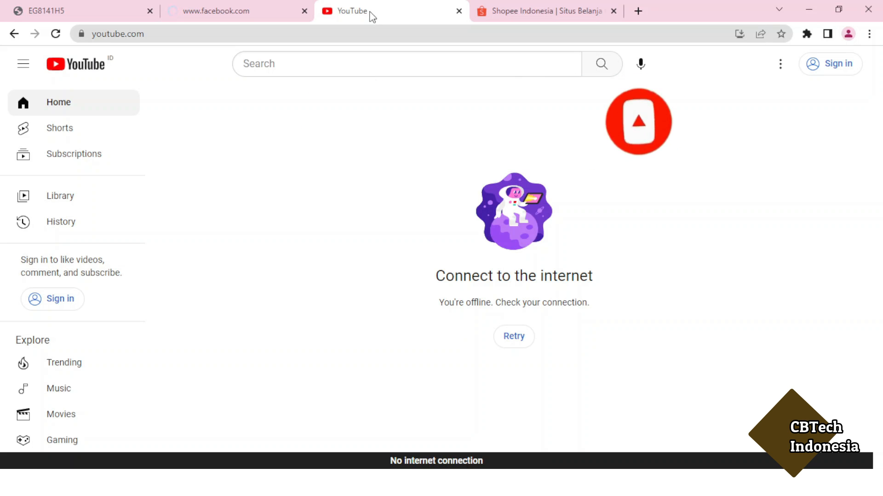
left_click(82, 14)
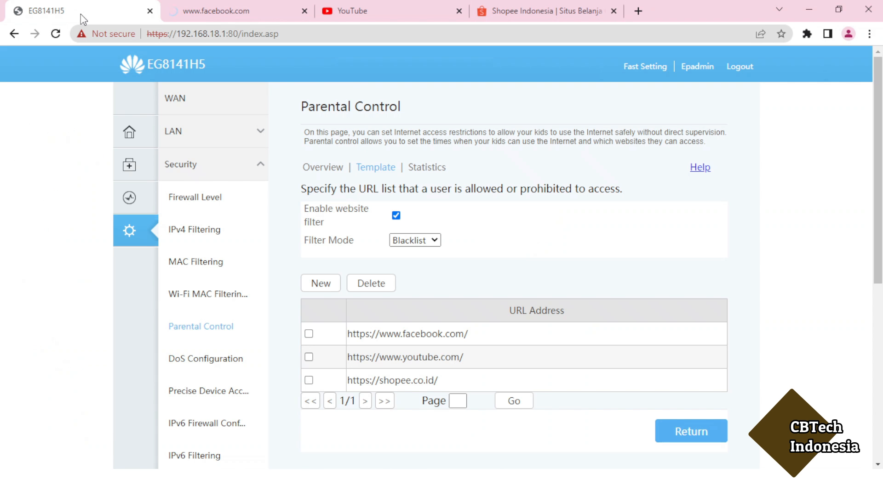